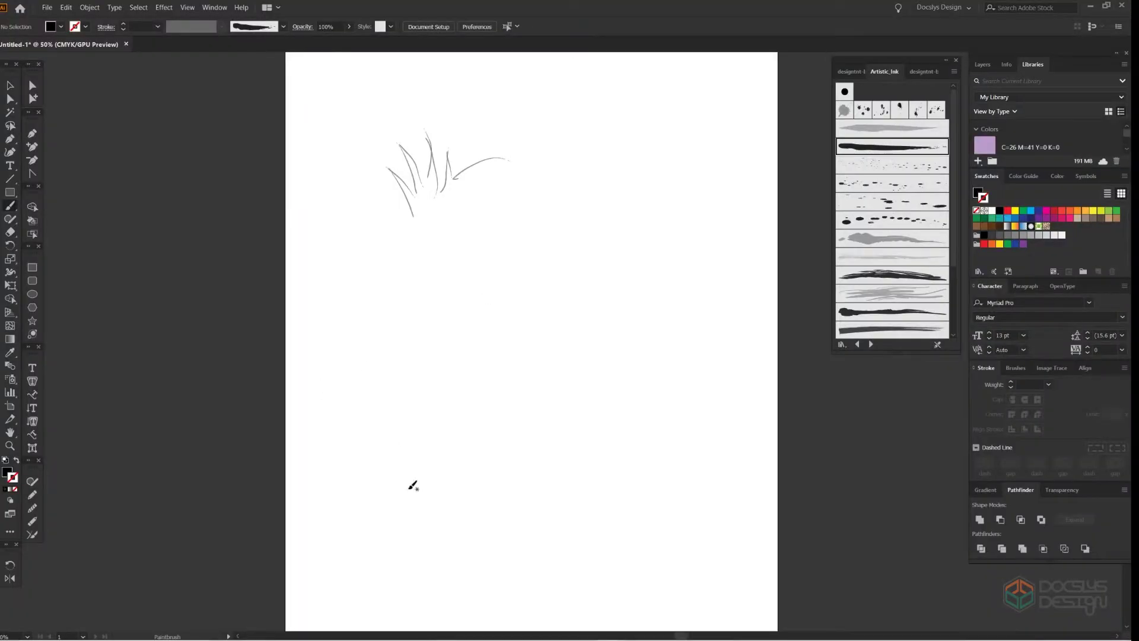
Paint the plant's ink-brush stems and long spreading leaves on the left, undoing one stray stroke
{"action": "mouse_move", "coordinate": [400, 488]}
{"action": "left_mouse_down"}
{"action": "mouse_move", "coordinate": [348, 327]}
{"action": "mouse_move", "coordinate": [386, 333]}
{"action": "mouse_move", "coordinate": [439, 275]}
{"action": "left_mouse_up"}
{"action": "mouse_move", "coordinate": [379, 344]}
{"action": "left_mouse_down"}
{"action": "mouse_move", "coordinate": [315, 418]}
{"action": "mouse_move", "coordinate": [365, 438]}
{"action": "left_mouse_up"}
{"action": "key", "text": "ctrl+z"}
{"action": "mouse_move", "coordinate": [372, 354]}
{"action": "left_mouse_down"}
{"action": "mouse_move", "coordinate": [361, 458]}
{"action": "mouse_move", "coordinate": [391, 448]}
{"action": "mouse_move", "coordinate": [320, 296]}
{"action": "left_mouse_up"}
{"action": "left_click_drag", "start_coordinate": [322, 240], "coordinate": [339, 347]}
{"action": "mouse_move", "coordinate": [327, 257]}
{"action": "left_mouse_down"}
{"action": "mouse_move", "coordinate": [350, 313]}
{"action": "mouse_move", "coordinate": [354, 217]}
{"action": "left_mouse_up"}
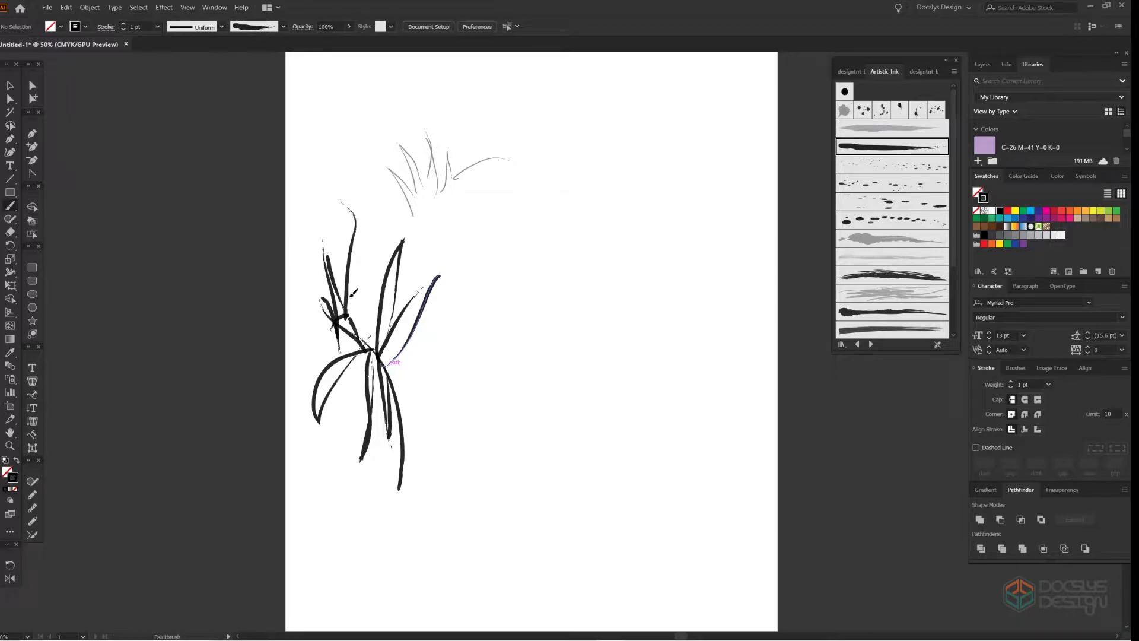
{"action": "left_click_drag", "start_coordinate": [353, 299], "coordinate": [375, 222]}
{"action": "mouse_move", "coordinate": [368, 320]}
{"action": "left_mouse_down"}
{"action": "mouse_move", "coordinate": [288, 317]}
{"action": "mouse_move", "coordinate": [308, 265]}
{"action": "mouse_move", "coordinate": [370, 350]}
{"action": "left_mouse_up"}
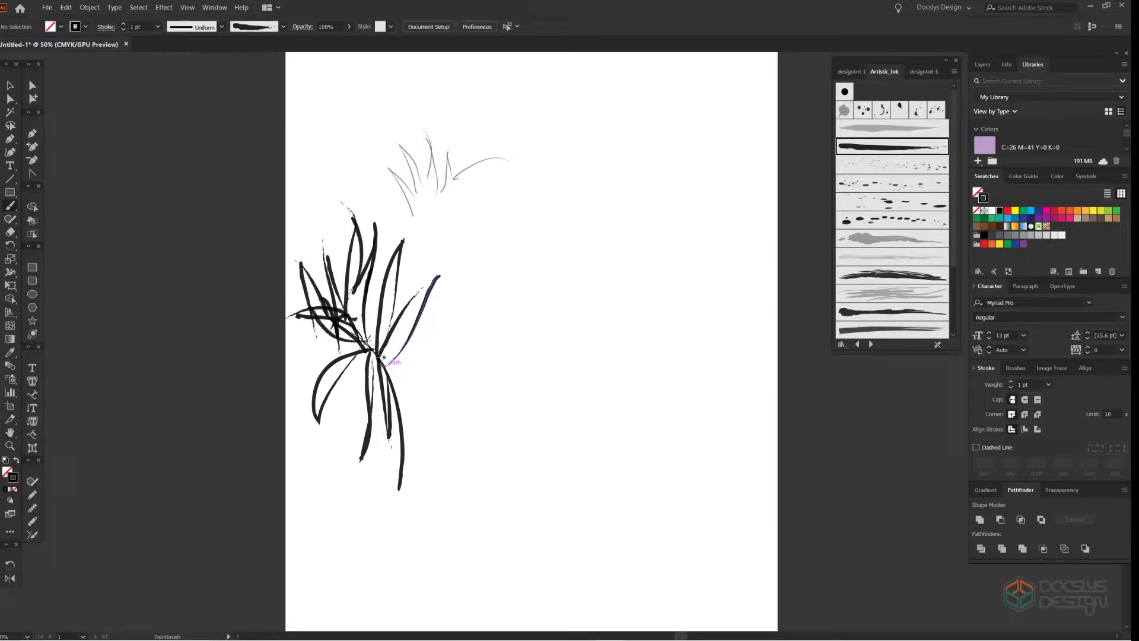
{"action": "mouse_move", "coordinate": [326, 247]}
{"action": "left_mouse_down"}
{"action": "mouse_move", "coordinate": [370, 348]}
{"action": "mouse_move", "coordinate": [429, 350]}
{"action": "mouse_move", "coordinate": [404, 334]}
{"action": "left_mouse_up"}
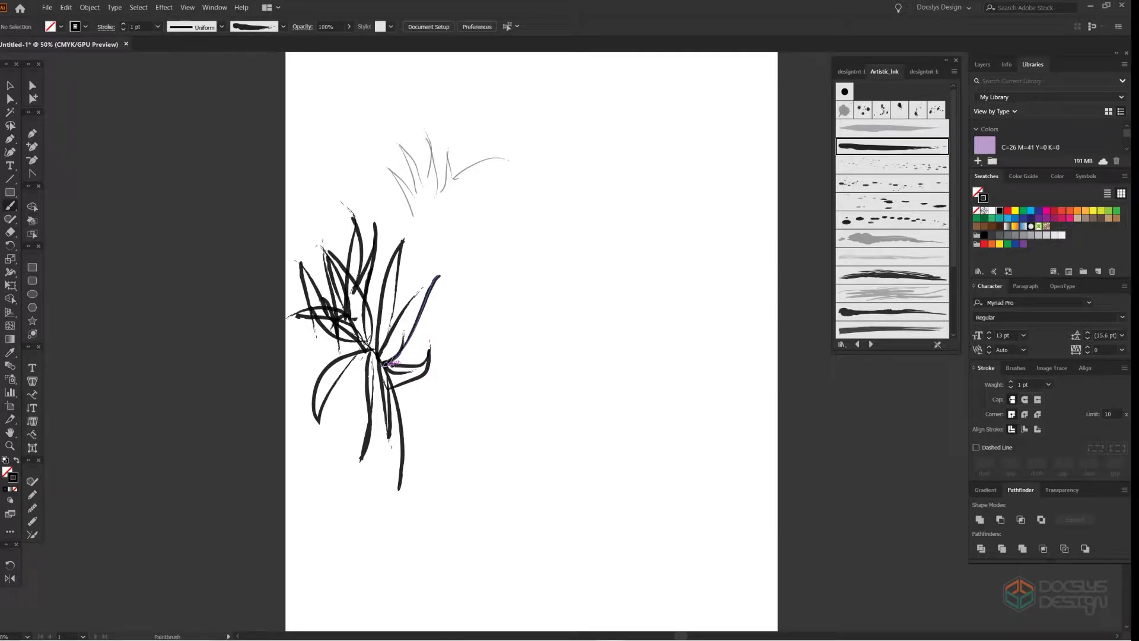
{"action": "mouse_move", "coordinate": [353, 377]}
{"action": "left_mouse_down"}
{"action": "mouse_move", "coordinate": [383, 310]}
{"action": "mouse_move", "coordinate": [391, 350]}
{"action": "left_mouse_up"}
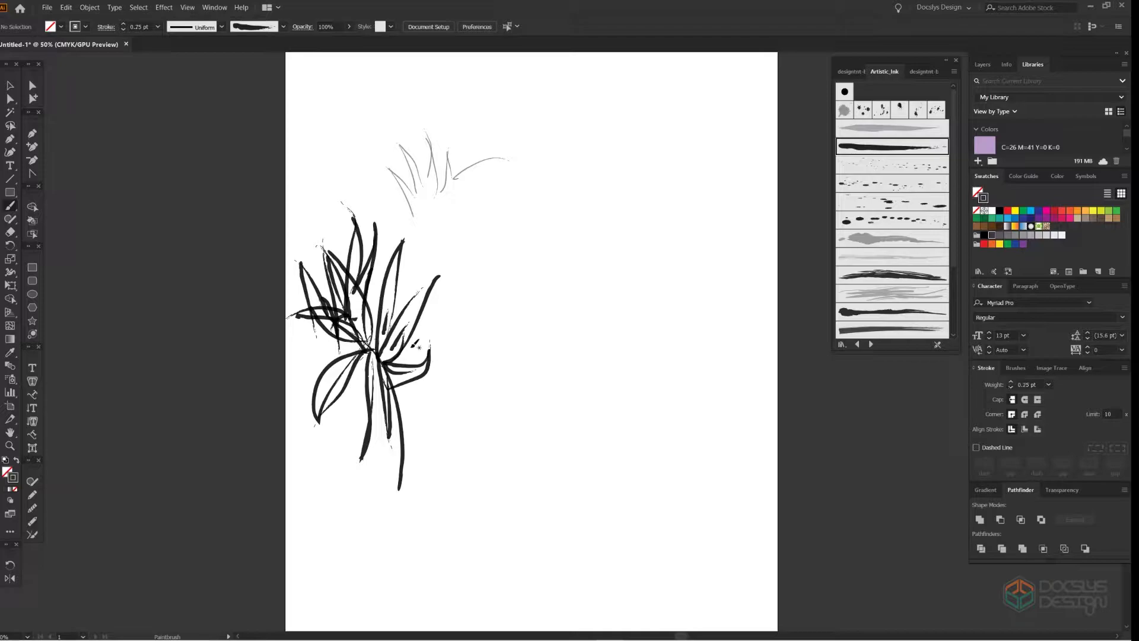
Sketch the bug's head outline, goggle eye, inner face and mouth beside the plant
{"action": "left_click_drag", "start_coordinate": [509, 363], "coordinate": [473, 204]}
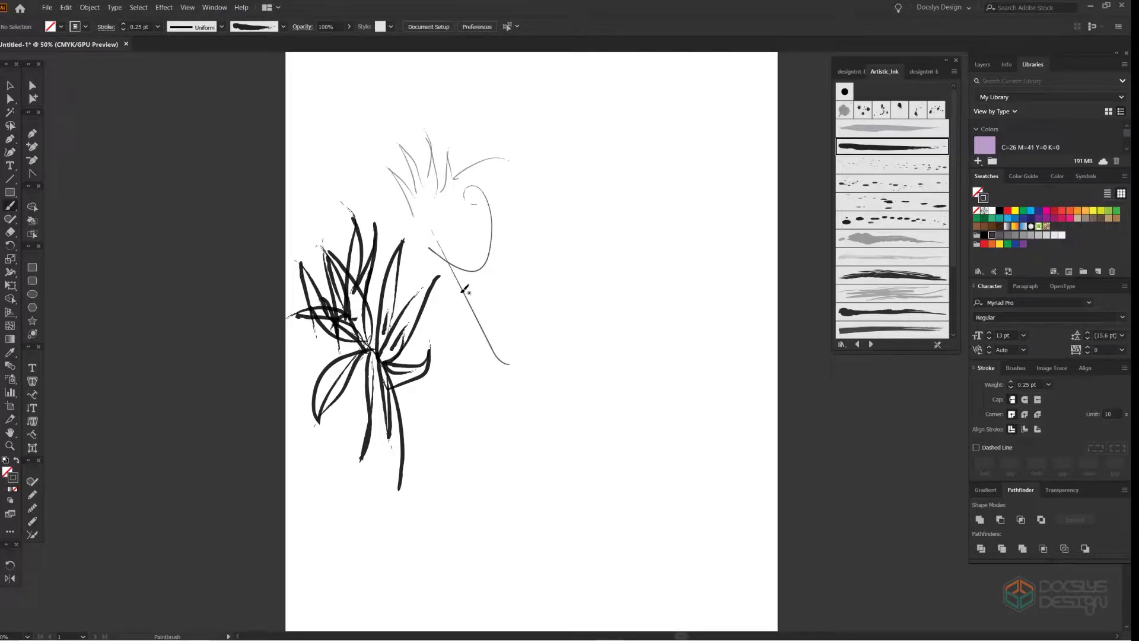
{"action": "left_click_drag", "start_coordinate": [464, 287], "coordinate": [420, 414]}
{"action": "left_click_drag", "start_coordinate": [561, 253], "coordinate": [496, 355]}
{"action": "left_click_drag", "start_coordinate": [444, 222], "coordinate": [442, 245]}
{"action": "left_click_drag", "start_coordinate": [471, 202], "coordinate": [455, 238]}
{"action": "mouse_move", "coordinate": [454, 257]}
{"action": "left_mouse_down"}
{"action": "mouse_move", "coordinate": [491, 250]}
{"action": "mouse_move", "coordinate": [435, 252]}
{"action": "mouse_move", "coordinate": [447, 334]}
{"action": "mouse_move", "coordinate": [545, 398]}
{"action": "mouse_move", "coordinate": [509, 354]}
{"action": "left_mouse_up"}
Draw the bug's body, pupil, chin, right arm and hand
{"action": "left_click_drag", "start_coordinate": [498, 308], "coordinate": [442, 364]}
{"action": "left_click_drag", "start_coordinate": [475, 264], "coordinate": [509, 330]}
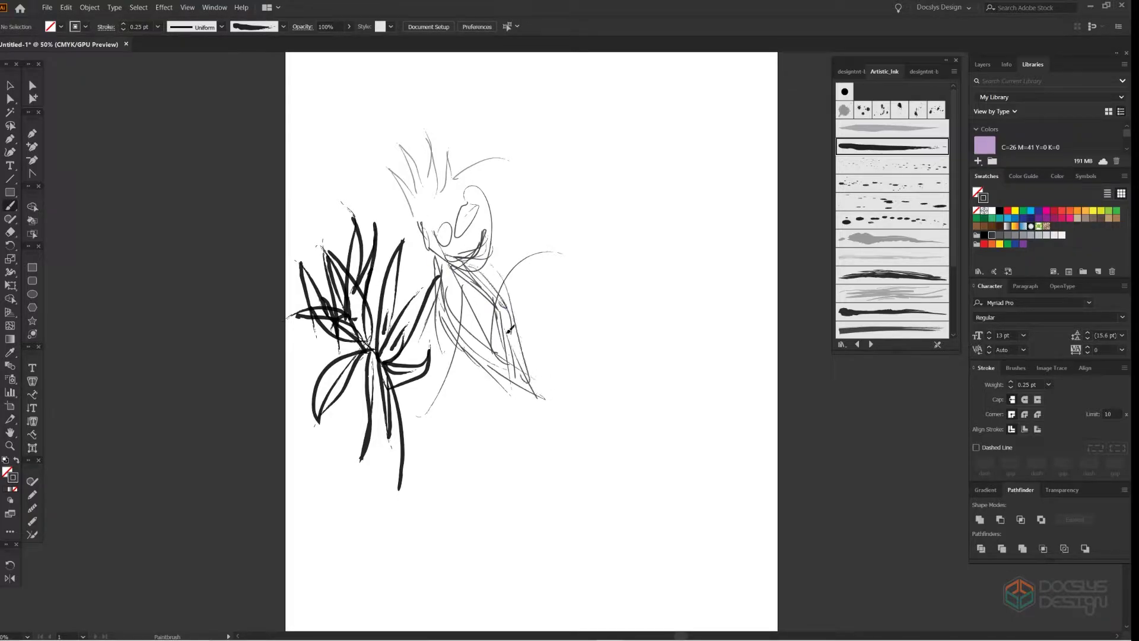
{"action": "mouse_move", "coordinate": [456, 225]}
{"action": "left_mouse_down"}
{"action": "mouse_move", "coordinate": [473, 217]}
{"action": "mouse_move", "coordinate": [436, 276]}
{"action": "mouse_move", "coordinate": [465, 293]}
{"action": "left_mouse_up"}
{"action": "left_click_drag", "start_coordinate": [447, 279], "coordinate": [438, 398]}
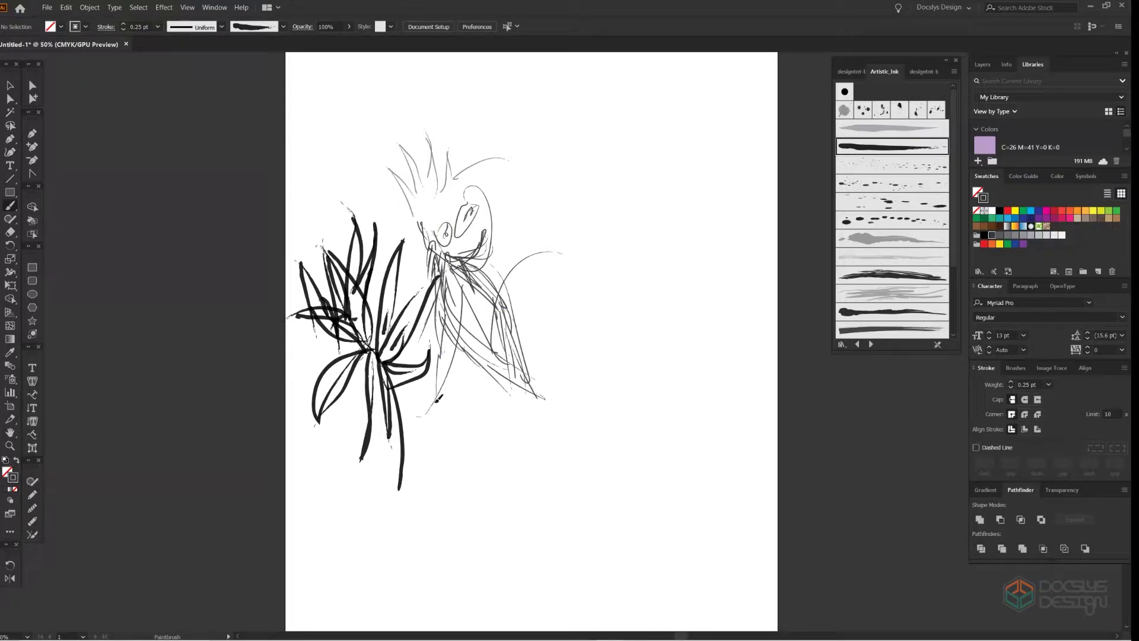
{"action": "left_click_drag", "start_coordinate": [453, 344], "coordinate": [418, 427]}
{"action": "mouse_move", "coordinate": [497, 298]}
{"action": "left_mouse_down"}
{"action": "mouse_move", "coordinate": [481, 343]}
{"action": "mouse_move", "coordinate": [522, 234]}
{"action": "mouse_move", "coordinate": [537, 300]}
{"action": "left_mouse_up"}
{"action": "mouse_move", "coordinate": [555, 261]}
{"action": "left_mouse_down"}
{"action": "mouse_move", "coordinate": [508, 298]}
{"action": "mouse_move", "coordinate": [545, 274]}
{"action": "left_mouse_up"}
Fill the bug's torso and lower body with loose scribbled strokes
{"action": "mouse_move", "coordinate": [442, 314]}
{"action": "left_mouse_down"}
{"action": "mouse_move", "coordinate": [412, 353]}
{"action": "mouse_move", "coordinate": [438, 380]}
{"action": "left_mouse_up"}
{"action": "mouse_move", "coordinate": [463, 264]}
{"action": "left_mouse_down"}
{"action": "mouse_move", "coordinate": [501, 357]}
{"action": "mouse_move", "coordinate": [481, 405]}
{"action": "left_mouse_up"}
{"action": "left_click_drag", "start_coordinate": [495, 362], "coordinate": [491, 412]}
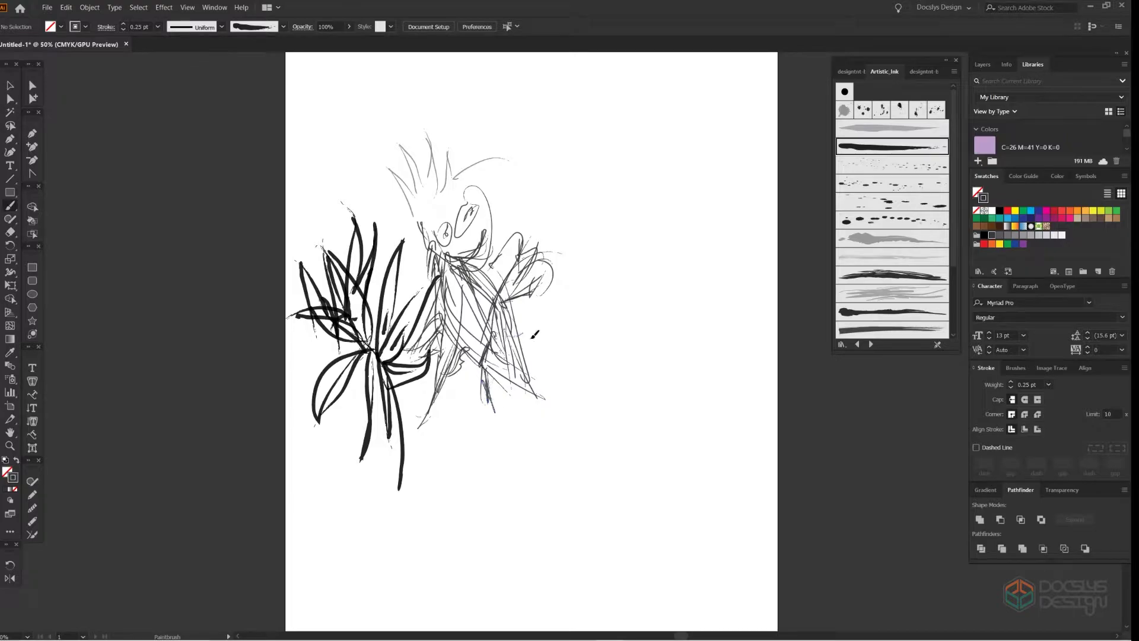
{"action": "mouse_move", "coordinate": [535, 334]}
{"action": "left_mouse_down"}
{"action": "mouse_move", "coordinate": [497, 333]}
{"action": "mouse_move", "coordinate": [551, 365]}
{"action": "left_mouse_up"}
{"action": "mouse_move", "coordinate": [478, 312]}
{"action": "left_mouse_down"}
{"action": "mouse_move", "coordinate": [451, 386]}
{"action": "mouse_move", "coordinate": [538, 300]}
{"action": "left_mouse_up"}
{"action": "left_click_drag", "start_coordinate": [447, 297], "coordinate": [480, 282]}
{"action": "mouse_move", "coordinate": [469, 290]}
{"action": "left_mouse_down"}
{"action": "mouse_move", "coordinate": [513, 252]}
{"action": "mouse_move", "coordinate": [548, 293]}
{"action": "mouse_move", "coordinate": [424, 347]}
{"action": "left_mouse_up"}
{"action": "left_click_drag", "start_coordinate": [451, 286], "coordinate": [434, 330]}
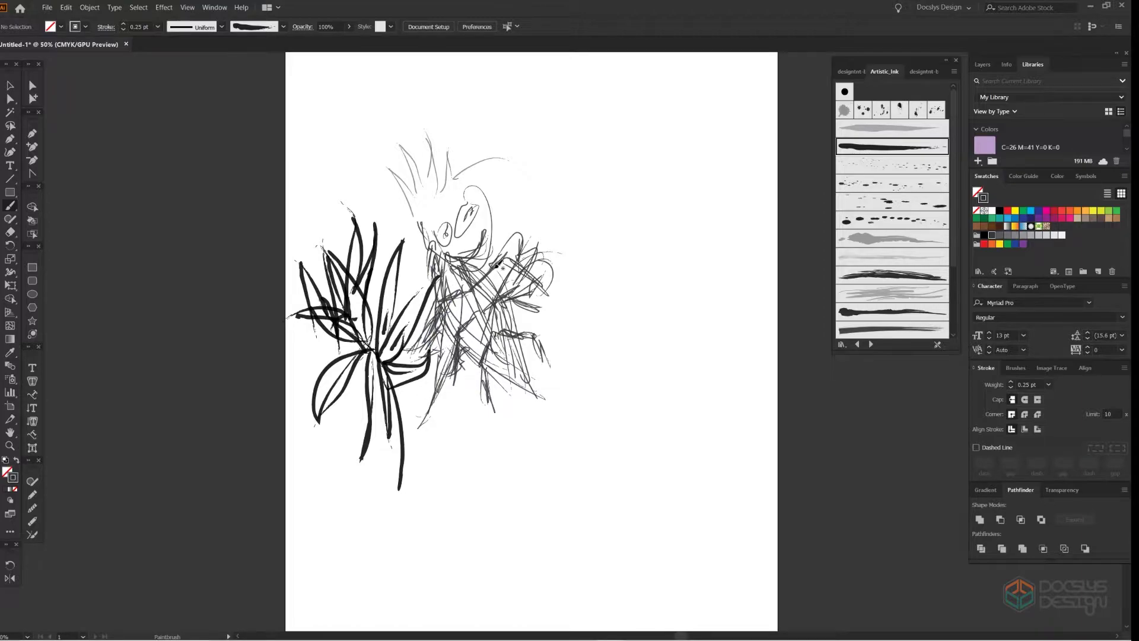
{"action": "left_click_drag", "start_coordinate": [512, 329], "coordinate": [472, 261]}
{"action": "left_click_drag", "start_coordinate": [528, 299], "coordinate": [514, 384]}
Retrace the bug's head outline and add neck, chest and lower body strokes
{"action": "mouse_move", "coordinate": [422, 228]}
{"action": "left_mouse_down"}
{"action": "mouse_move", "coordinate": [470, 189]}
{"action": "mouse_move", "coordinate": [477, 213]}
{"action": "mouse_move", "coordinate": [468, 208]}
{"action": "mouse_move", "coordinate": [445, 237]}
{"action": "mouse_move", "coordinate": [479, 213]}
{"action": "mouse_move", "coordinate": [427, 261]}
{"action": "left_mouse_up"}
{"action": "mouse_move", "coordinate": [483, 201]}
{"action": "left_mouse_down"}
{"action": "mouse_move", "coordinate": [492, 246]}
{"action": "mouse_move", "coordinate": [457, 269]}
{"action": "left_mouse_up"}
{"action": "left_click_drag", "start_coordinate": [444, 196], "coordinate": [474, 273]}
{"action": "left_click_drag", "start_coordinate": [426, 215], "coordinate": [435, 228]}
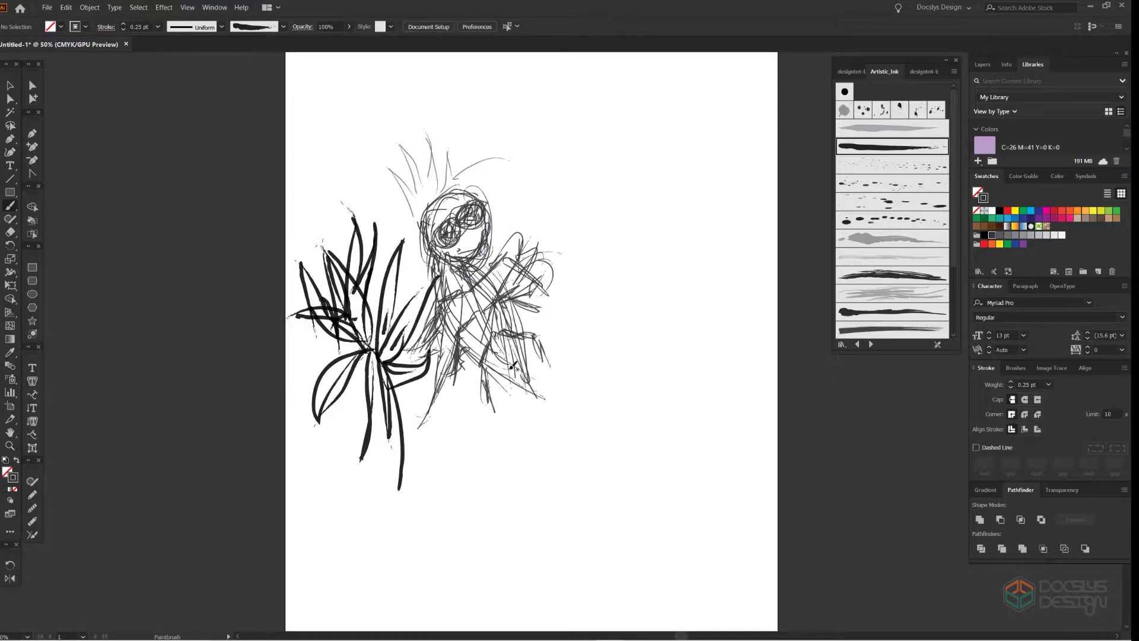
{"action": "left_click_drag", "start_coordinate": [528, 378], "coordinate": [567, 433]}
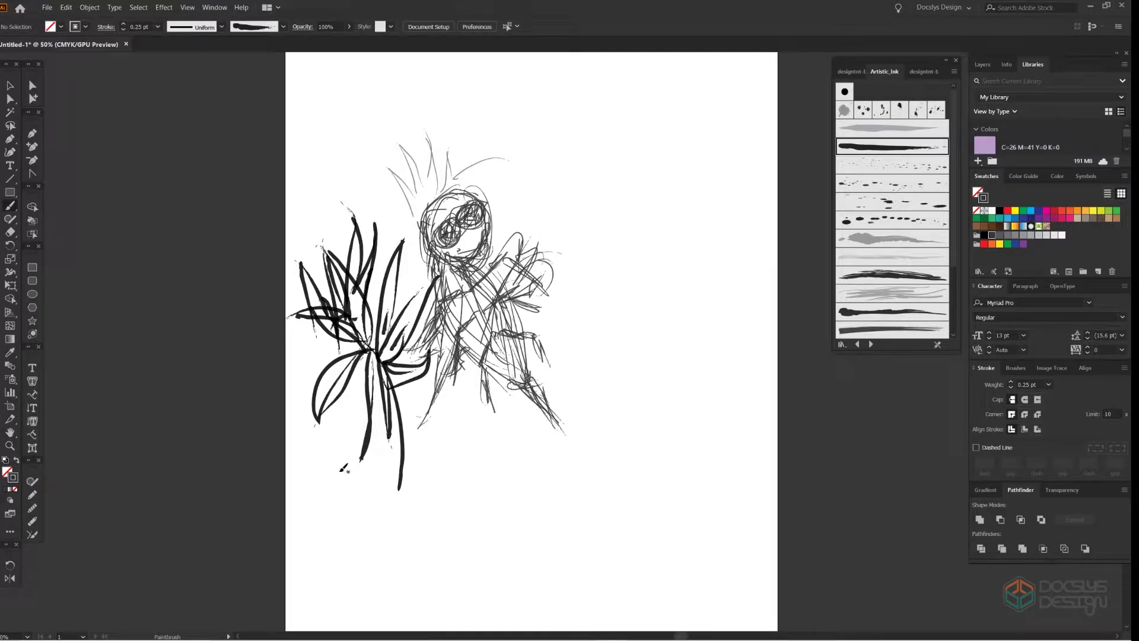
Add two antennae, redrawing the left one, plus ground lines beneath the plant
{"action": "left_click_drag", "start_coordinate": [448, 196], "coordinate": [436, 122]}
{"action": "left_click_drag", "start_coordinate": [440, 211], "coordinate": [390, 151]}
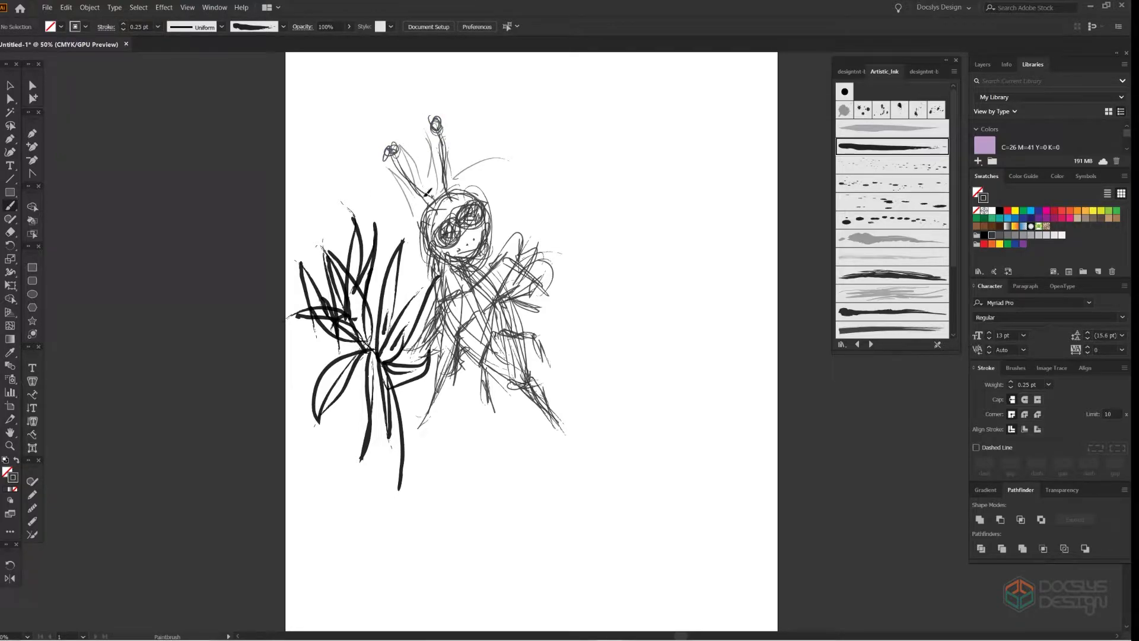
{"action": "key", "text": "ctrl+z"}
{"action": "mouse_move", "coordinate": [435, 198]}
{"action": "left_mouse_down"}
{"action": "mouse_move", "coordinate": [391, 204]}
{"action": "mouse_move", "coordinate": [385, 224]}
{"action": "left_mouse_up"}
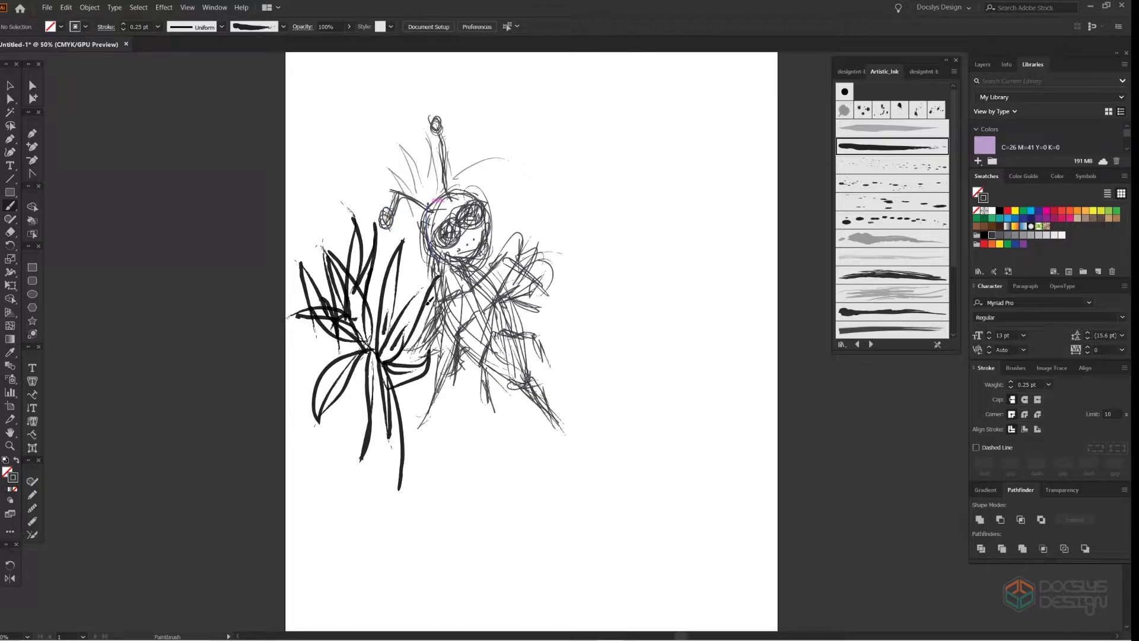
{"action": "mouse_move", "coordinate": [406, 473]}
{"action": "left_mouse_down"}
{"action": "mouse_move", "coordinate": [374, 495]}
{"action": "mouse_move", "coordinate": [288, 482]}
{"action": "mouse_move", "coordinate": [514, 468]}
{"action": "mouse_move", "coordinate": [420, 464]}
{"action": "left_mouse_up"}
{"action": "mouse_move", "coordinate": [403, 478]}
{"action": "left_mouse_down"}
{"action": "mouse_move", "coordinate": [522, 485]}
{"action": "mouse_move", "coordinate": [500, 477]}
{"action": "left_mouse_up"}
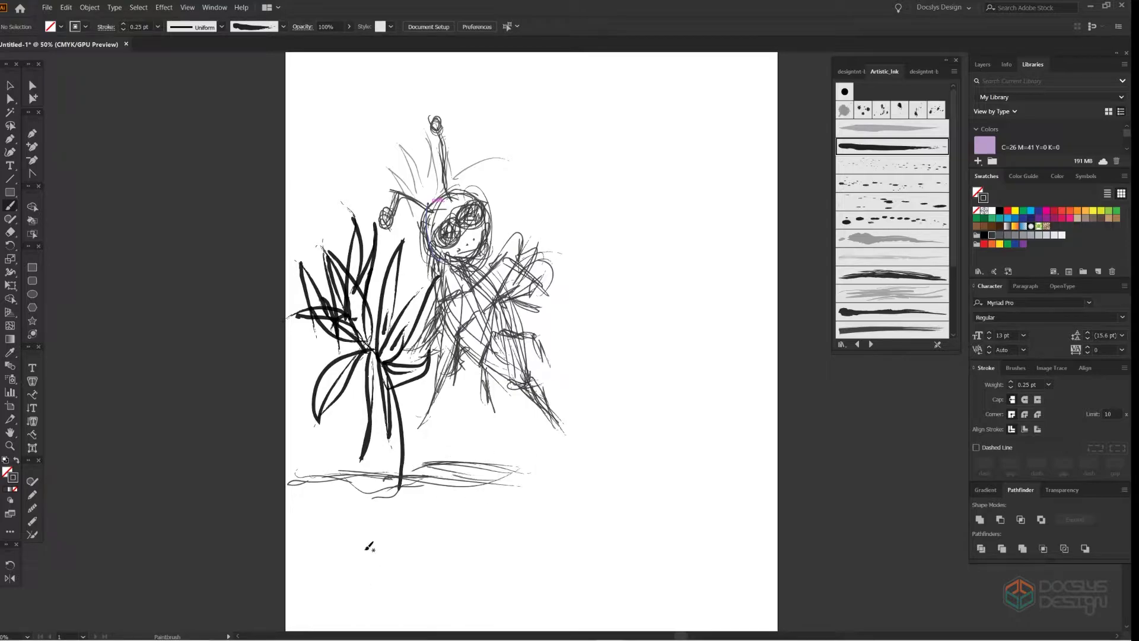
Paint vertical grass blades across the lower left of the page
{"action": "mouse_move", "coordinate": [302, 608]}
{"action": "left_mouse_down"}
{"action": "mouse_move", "coordinate": [297, 507]}
{"action": "mouse_move", "coordinate": [320, 501]}
{"action": "mouse_move", "coordinate": [311, 430]}
{"action": "left_mouse_up"}
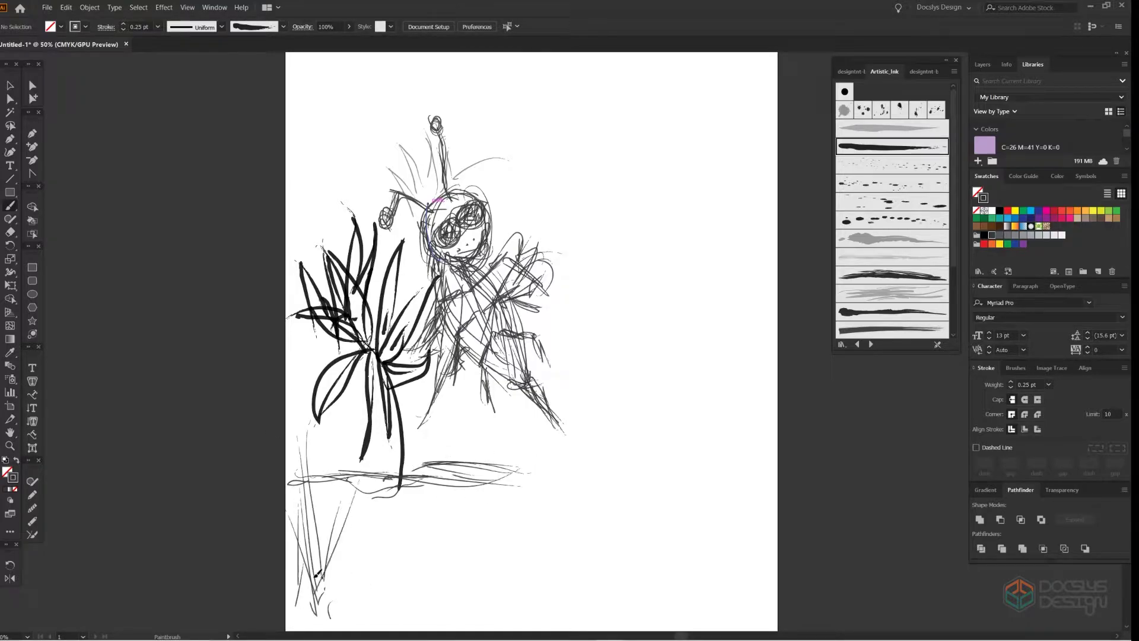
{"action": "left_click_drag", "start_coordinate": [356, 569], "coordinate": [364, 497]}
{"action": "left_click_drag", "start_coordinate": [332, 611], "coordinate": [376, 489]}
{"action": "left_click_drag", "start_coordinate": [350, 628], "coordinate": [391, 477]}
{"action": "left_click_drag", "start_coordinate": [380, 608], "coordinate": [408, 482]}
{"action": "left_click_drag", "start_coordinate": [424, 596], "coordinate": [455, 504]}
{"action": "left_click_drag", "start_coordinate": [409, 576], "coordinate": [457, 442]}
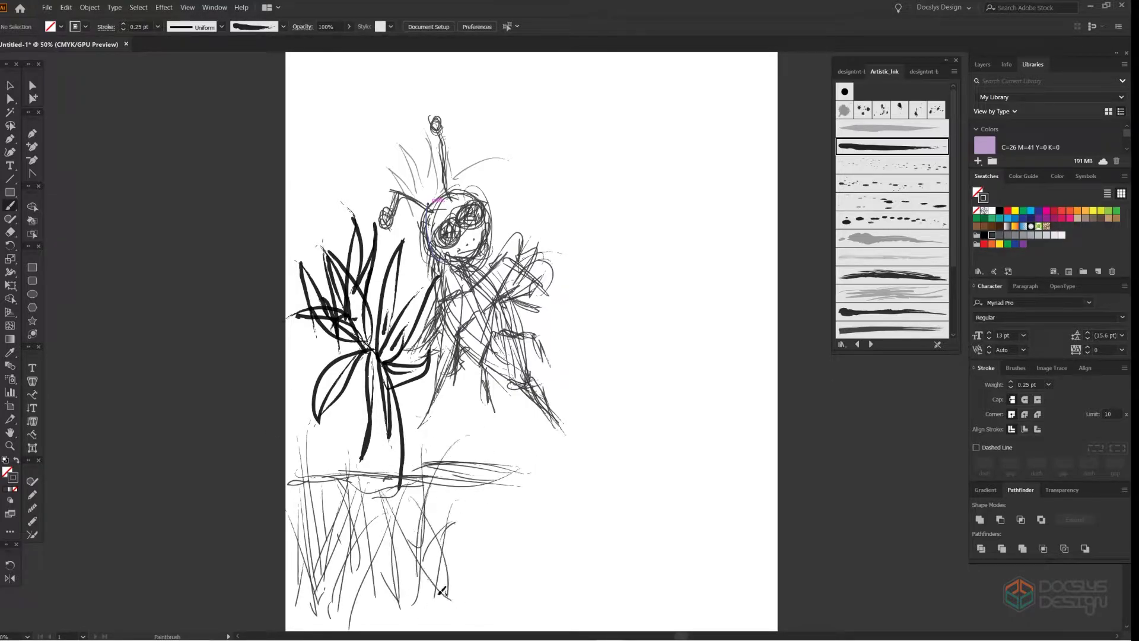
{"action": "left_click_drag", "start_coordinate": [450, 576], "coordinate": [475, 430]}
Spread grass blades across the lower middle and right, with a long arc
{"action": "left_click_drag", "start_coordinate": [436, 620], "coordinate": [483, 507]}
{"action": "mouse_move", "coordinate": [463, 611]}
{"action": "left_mouse_down"}
{"action": "mouse_move", "coordinate": [501, 459]}
{"action": "mouse_move", "coordinate": [516, 454]}
{"action": "left_mouse_up"}
{"action": "left_click_drag", "start_coordinate": [516, 629], "coordinate": [554, 468]}
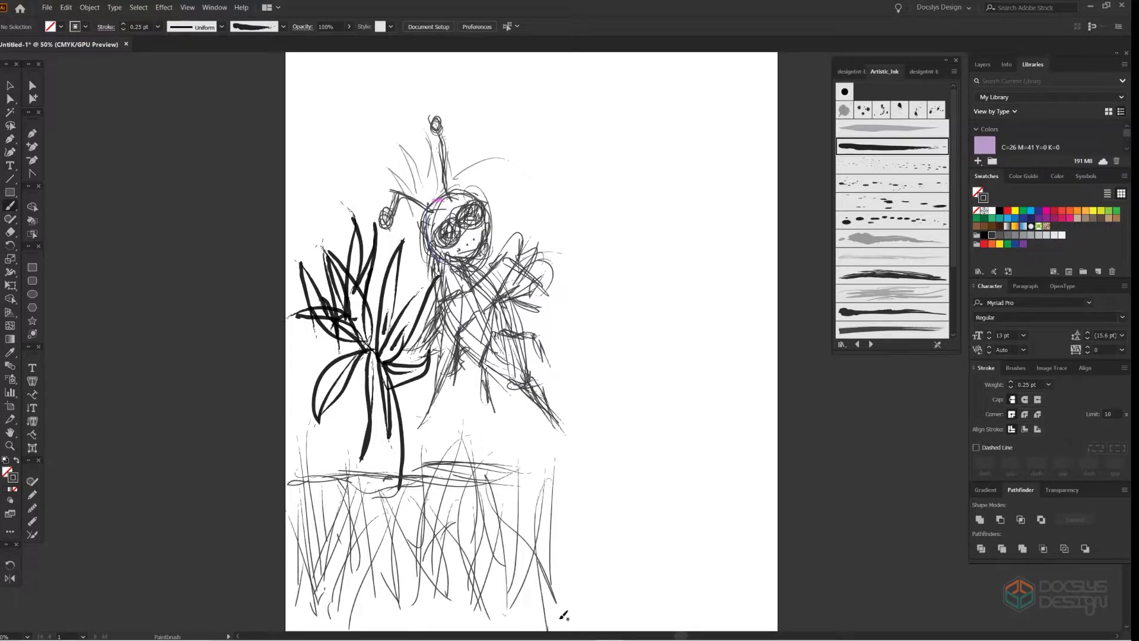
{"action": "left_click_drag", "start_coordinate": [552, 623], "coordinate": [599, 474]}
{"action": "left_click_drag", "start_coordinate": [600, 602], "coordinate": [591, 478]}
{"action": "left_click_drag", "start_coordinate": [620, 618], "coordinate": [583, 481]}
{"action": "left_click_drag", "start_coordinate": [624, 590], "coordinate": [586, 439]}
{"action": "left_click_drag", "start_coordinate": [561, 536], "coordinate": [582, 403]}
{"action": "left_click_drag", "start_coordinate": [555, 469], "coordinate": [509, 391]}
{"action": "left_click_drag", "start_coordinate": [453, 492], "coordinate": [552, 481]}
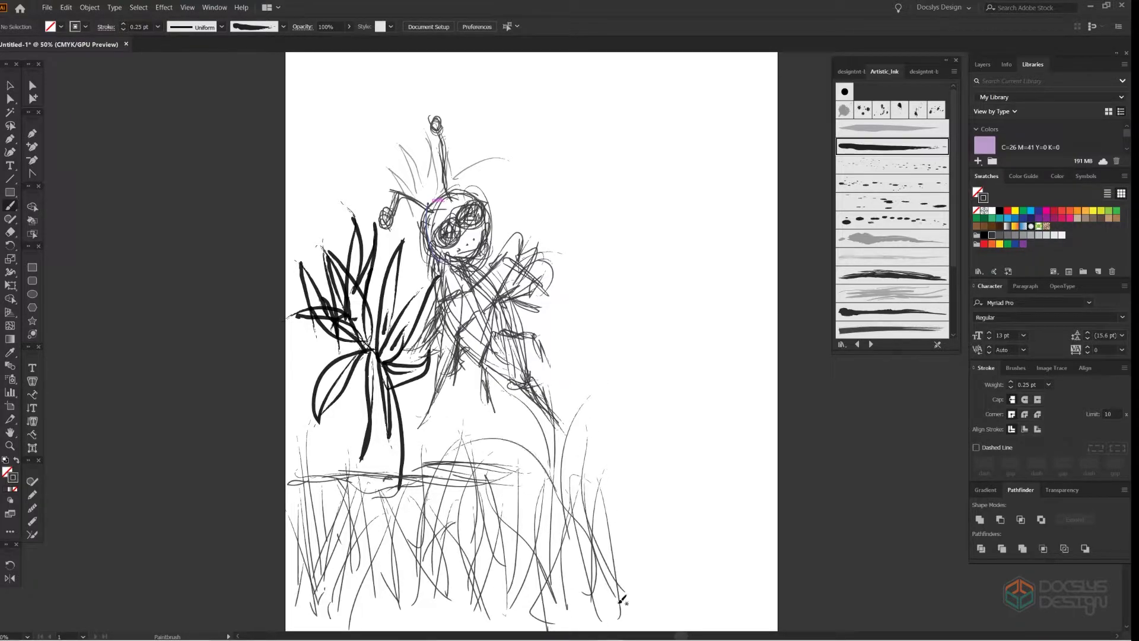
Add a tall curved grass stalk and a hatched band along the bottom right edge
{"action": "mouse_move", "coordinate": [595, 402]}
{"action": "left_mouse_down"}
{"action": "mouse_move", "coordinate": [620, 593]}
{"action": "mouse_move", "coordinate": [665, 576]}
{"action": "left_mouse_up"}
{"action": "left_click_drag", "start_coordinate": [626, 608], "coordinate": [774, 615]}
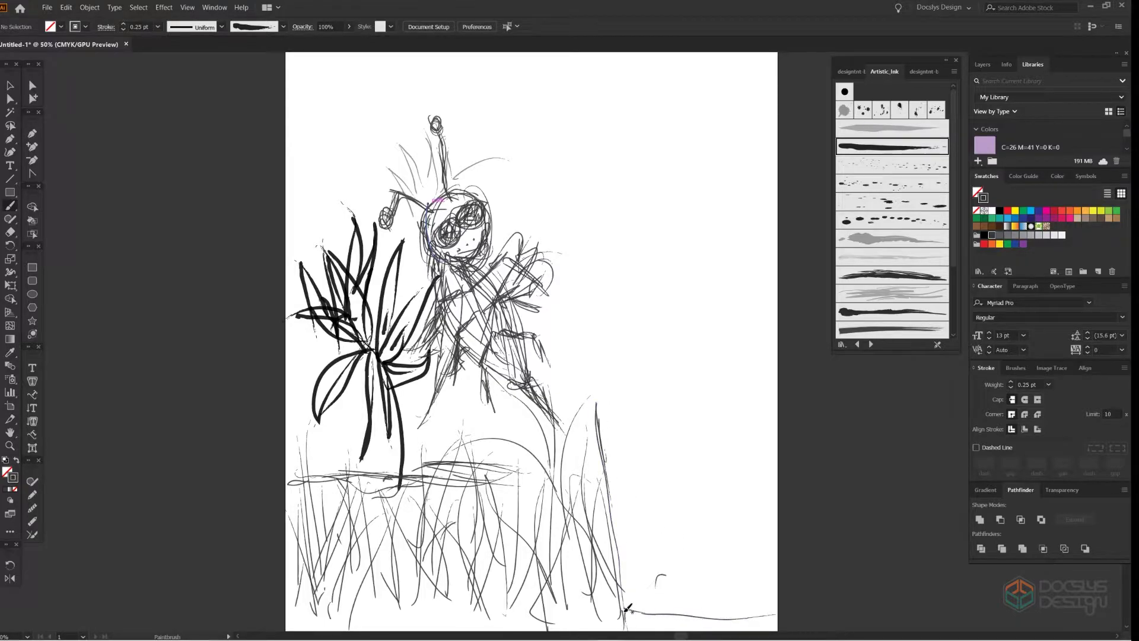
{"action": "mouse_move", "coordinate": [611, 599]}
{"action": "left_mouse_down"}
{"action": "mouse_move", "coordinate": [604, 629]}
{"action": "mouse_move", "coordinate": [628, 614]}
{"action": "mouse_move", "coordinate": [760, 613]}
{"action": "left_mouse_up"}
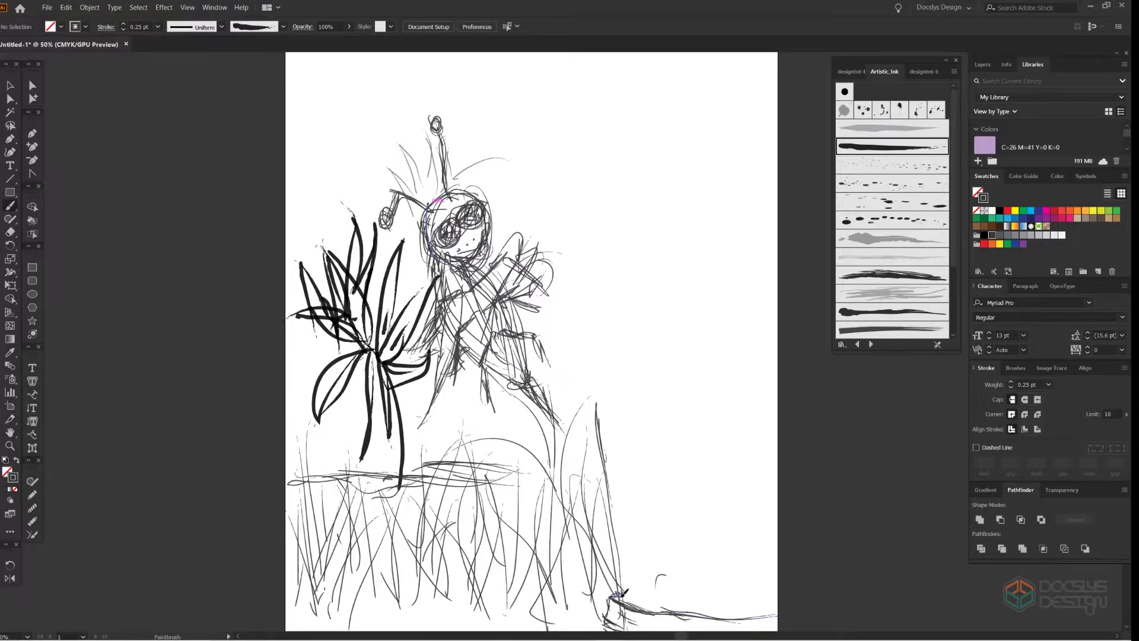
{"action": "left_click_drag", "start_coordinate": [621, 592], "coordinate": [768, 609]}
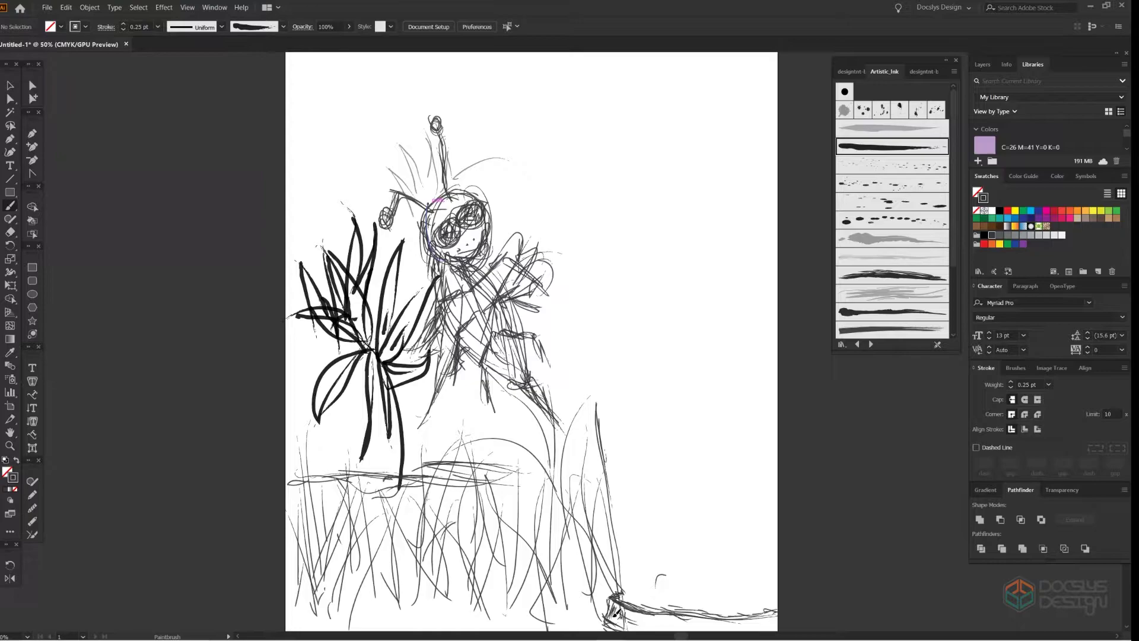
{"action": "mouse_move", "coordinate": [614, 611]}
{"action": "left_mouse_down"}
{"action": "mouse_move", "coordinate": [776, 617]}
{"action": "mouse_move", "coordinate": [622, 614]}
{"action": "mouse_move", "coordinate": [739, 626]}
{"action": "mouse_move", "coordinate": [728, 624]}
{"action": "left_mouse_up"}
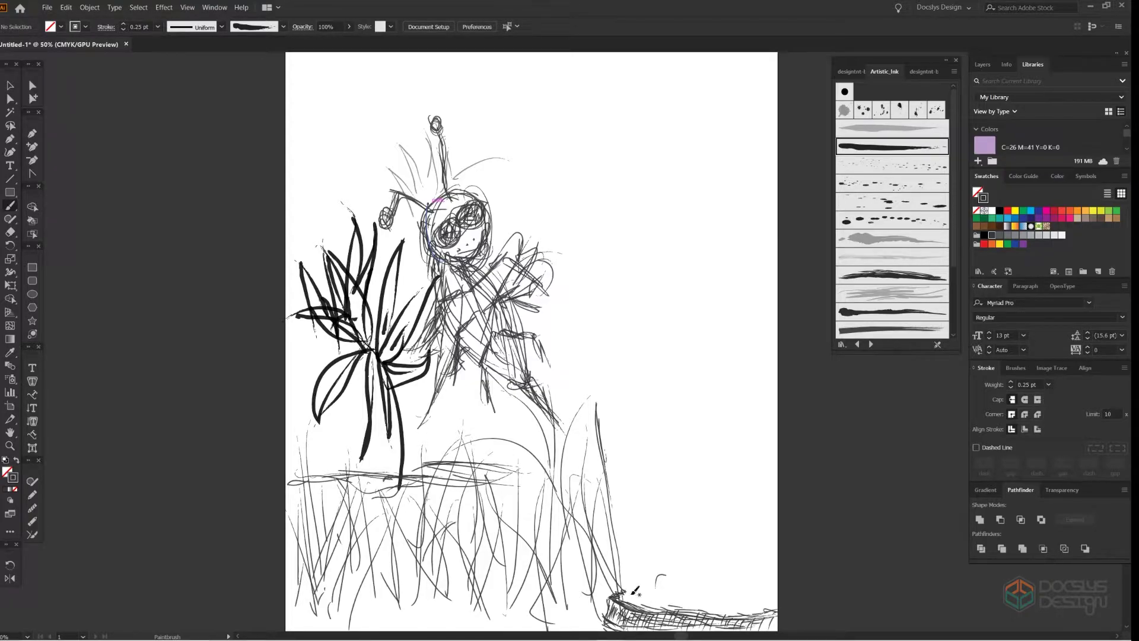
{"action": "mouse_move", "coordinate": [623, 588]}
{"action": "left_mouse_down"}
{"action": "mouse_move", "coordinate": [595, 407]}
{"action": "mouse_move", "coordinate": [621, 586]}
{"action": "left_mouse_up"}
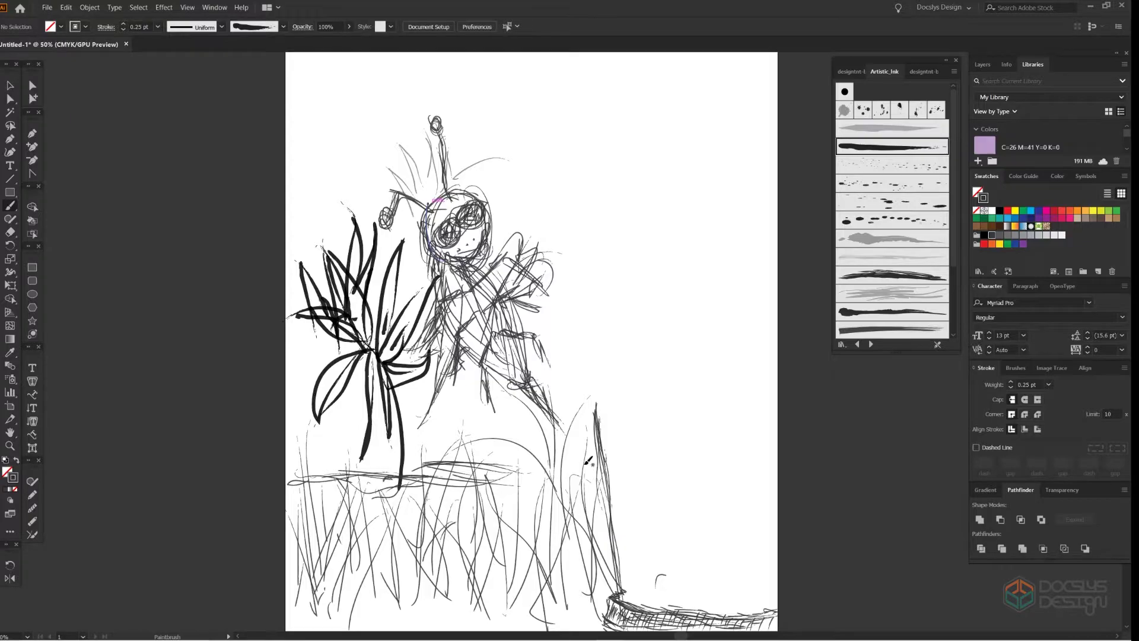
{"action": "mouse_move", "coordinate": [588, 461]}
{"action": "left_mouse_down"}
{"action": "mouse_move", "coordinate": [564, 355]}
{"action": "mouse_move", "coordinate": [591, 362]}
{"action": "left_mouse_up"}
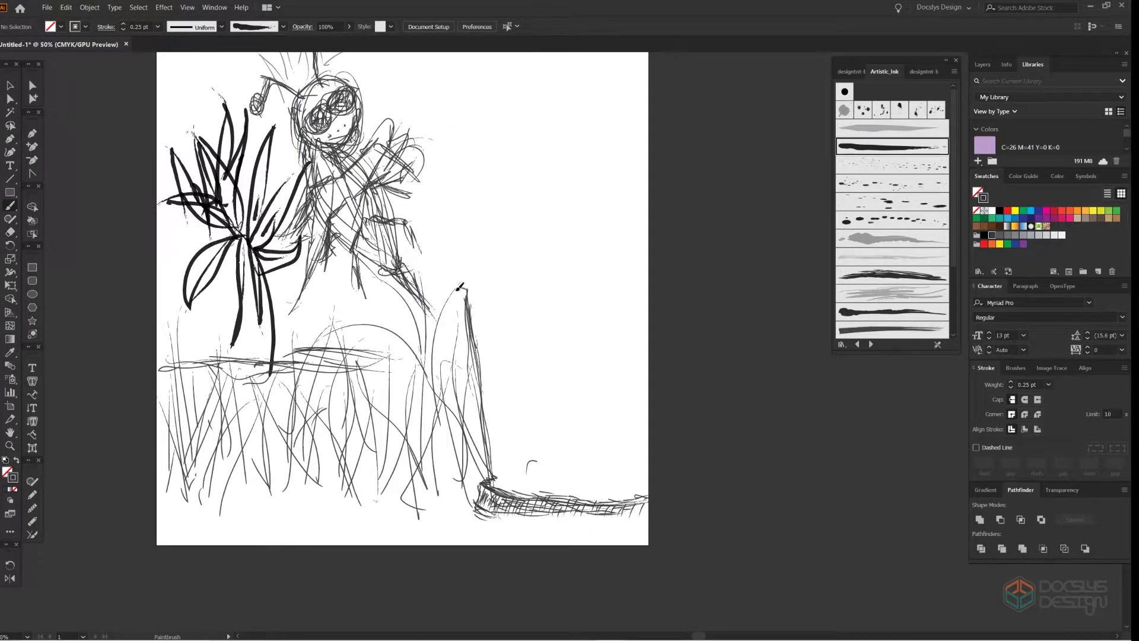
Draw the stump's sides and top edge, then cross-hatch its front band
{"action": "mouse_move", "coordinate": [458, 287]}
{"action": "left_mouse_down"}
{"action": "mouse_move", "coordinate": [469, 327]}
{"action": "mouse_move", "coordinate": [679, 330]}
{"action": "left_mouse_up"}
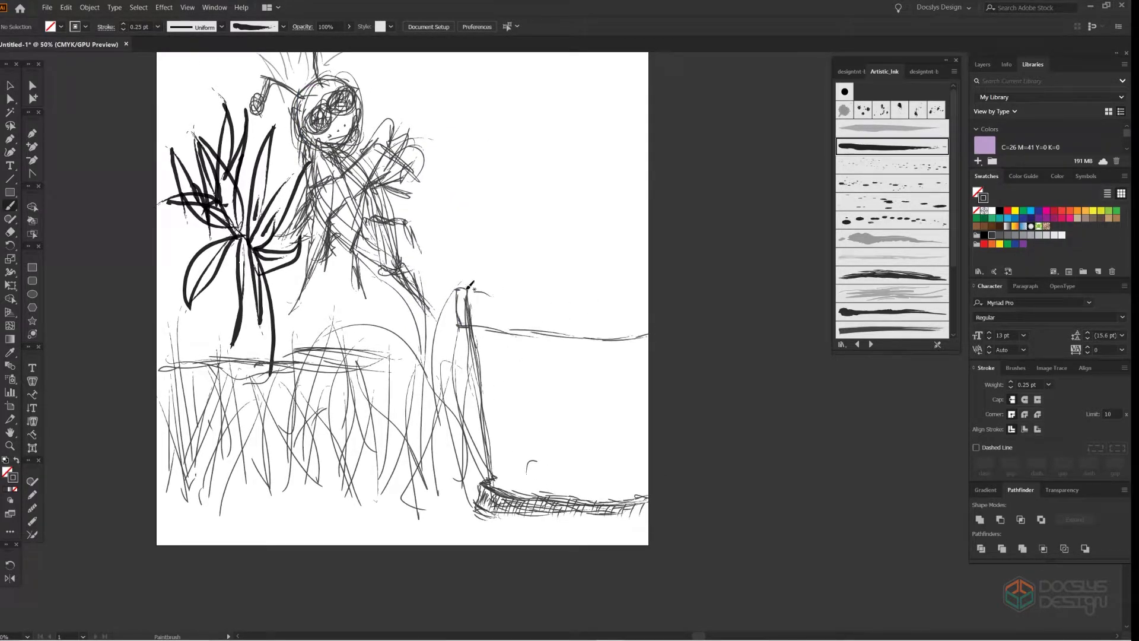
{"action": "left_click_drag", "start_coordinate": [469, 289], "coordinate": [655, 296]}
{"action": "mouse_move", "coordinate": [499, 285]}
{"action": "left_mouse_down"}
{"action": "mouse_move", "coordinate": [647, 281]}
{"action": "mouse_move", "coordinate": [468, 278]}
{"action": "mouse_move", "coordinate": [463, 311]}
{"action": "mouse_move", "coordinate": [507, 331]}
{"action": "mouse_move", "coordinate": [647, 300]}
{"action": "mouse_move", "coordinate": [596, 341]}
{"action": "mouse_move", "coordinate": [536, 334]}
{"action": "left_mouse_up"}
{"action": "mouse_move", "coordinate": [629, 320]}
{"action": "left_mouse_down"}
{"action": "mouse_move", "coordinate": [650, 306]}
{"action": "mouse_move", "coordinate": [597, 332]}
{"action": "mouse_move", "coordinate": [497, 302]}
{"action": "mouse_move", "coordinate": [593, 341]}
{"action": "left_mouse_up"}
{"action": "left_click_drag", "start_coordinate": [502, 321], "coordinate": [590, 310]}
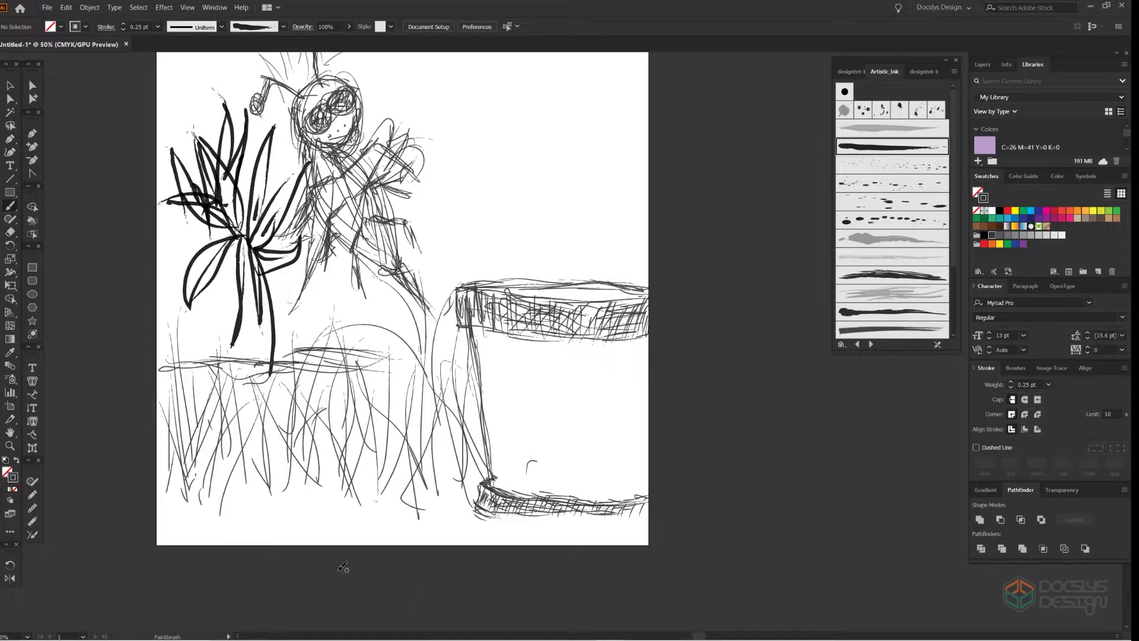
Draw grass blades rising around the stump's base and filling the lower right
{"action": "left_click_drag", "start_coordinate": [477, 522], "coordinate": [470, 434]}
{"action": "left_click_drag", "start_coordinate": [511, 542], "coordinate": [536, 454]}
{"action": "left_click_drag", "start_coordinate": [498, 510], "coordinate": [537, 418]}
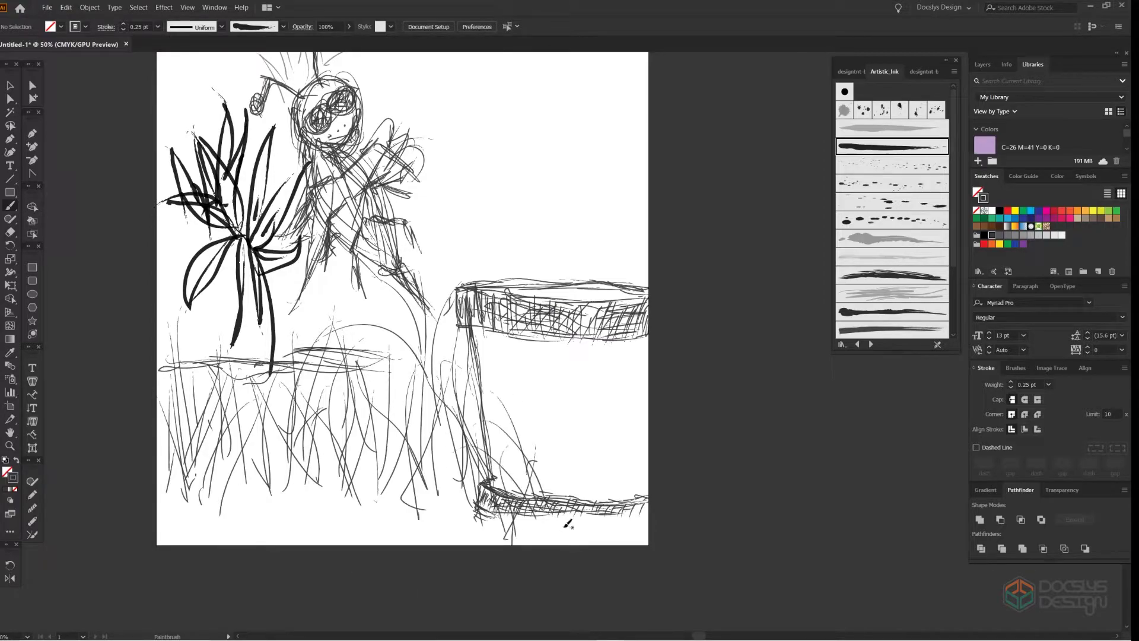
{"action": "left_click_drag", "start_coordinate": [543, 534], "coordinate": [593, 424]}
{"action": "left_click_drag", "start_coordinate": [569, 519], "coordinate": [646, 432]}
{"action": "left_click_drag", "start_coordinate": [620, 534], "coordinate": [614, 410]}
{"action": "mouse_move", "coordinate": [605, 522]}
{"action": "left_mouse_down"}
{"action": "mouse_move", "coordinate": [637, 406]}
{"action": "mouse_move", "coordinate": [569, 403]}
{"action": "left_mouse_up"}
{"action": "left_click_drag", "start_coordinate": [570, 481], "coordinate": [522, 427]}
{"action": "left_click_drag", "start_coordinate": [522, 516], "coordinate": [510, 397]}
{"action": "left_click_drag", "start_coordinate": [450, 504], "coordinate": [398, 411]}
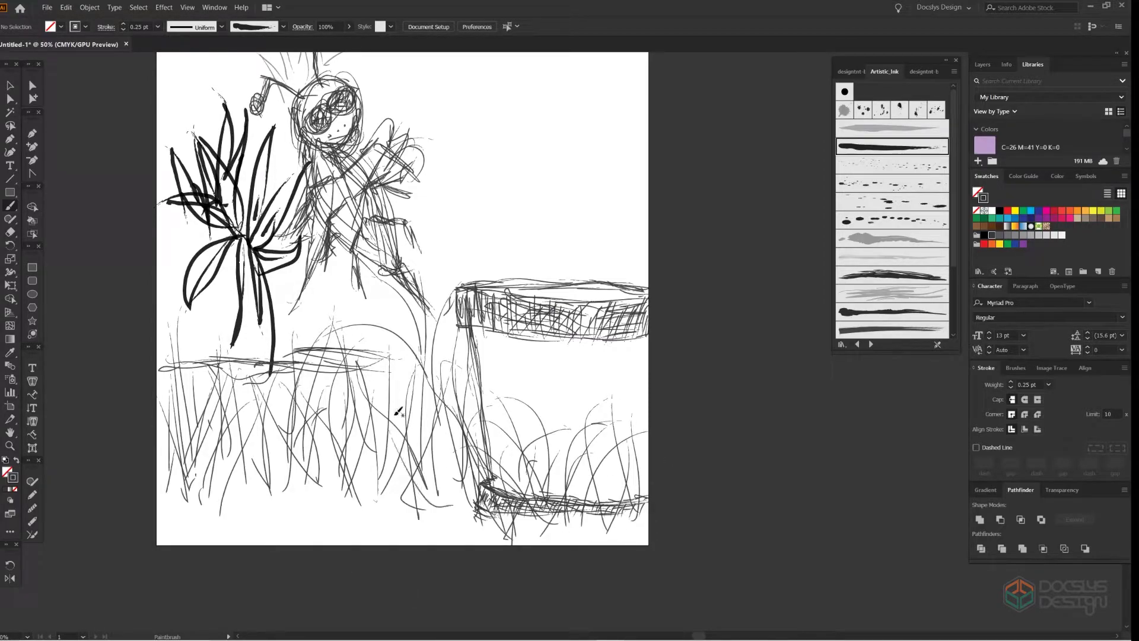
Draw a dark curved ground line beneath the grass, extending it toward the left
{"action": "left_click_drag", "start_coordinate": [157, 510], "coordinate": [398, 521]}
{"action": "mouse_move", "coordinate": [496, 546]}
{"action": "left_mouse_down"}
{"action": "mouse_move", "coordinate": [321, 478]}
{"action": "mouse_move", "coordinate": [216, 491]}
{"action": "mouse_move", "coordinate": [499, 543]}
{"action": "left_mouse_up"}
{"action": "left_click_drag", "start_coordinate": [243, 487], "coordinate": [392, 484]}
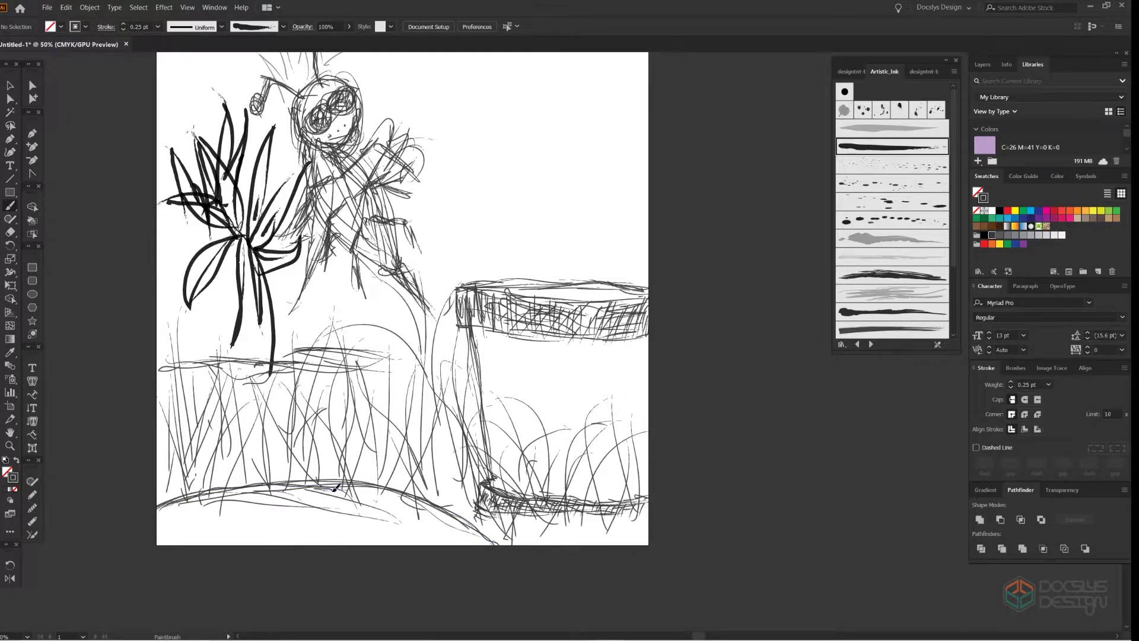
{"action": "left_click_drag", "start_coordinate": [337, 490], "coordinate": [293, 494]}
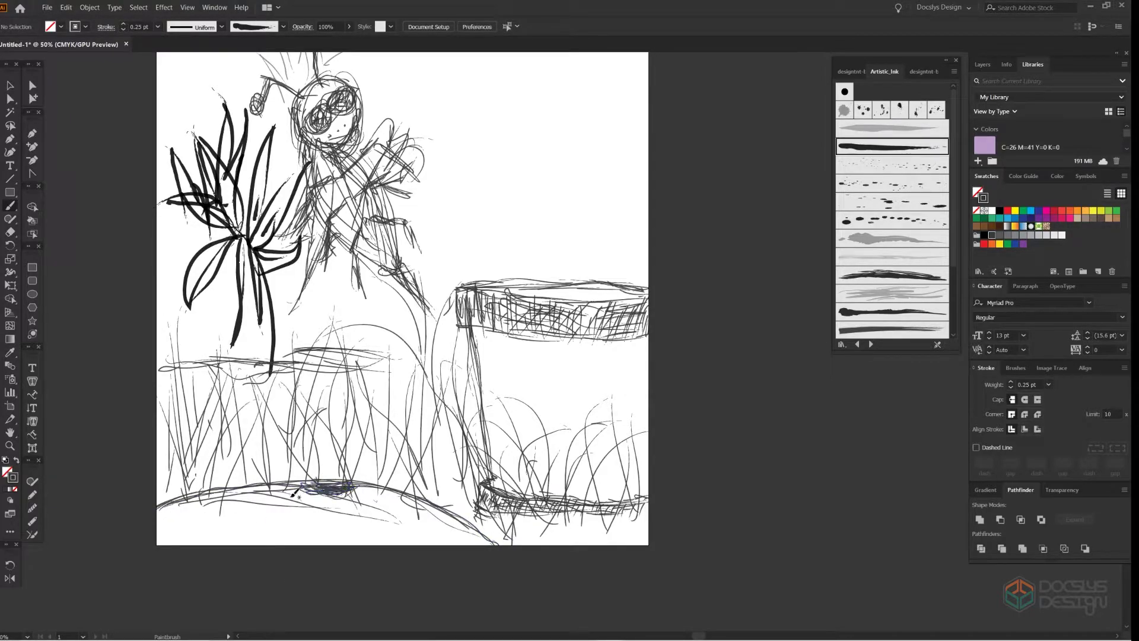
{"action": "left_click_drag", "start_coordinate": [381, 488], "coordinate": [383, 457]}
{"action": "mouse_move", "coordinate": [391, 509]}
{"action": "left_mouse_down"}
{"action": "mouse_move", "coordinate": [396, 457]}
{"action": "mouse_move", "coordinate": [270, 482]}
{"action": "mouse_move", "coordinate": [201, 403]}
{"action": "left_mouse_up"}
Sketch and thicken grass blades and ground strokes in the lower left
{"action": "left_click_drag", "start_coordinate": [168, 511], "coordinate": [165, 366]}
{"action": "left_click_drag", "start_coordinate": [205, 539], "coordinate": [211, 375]}
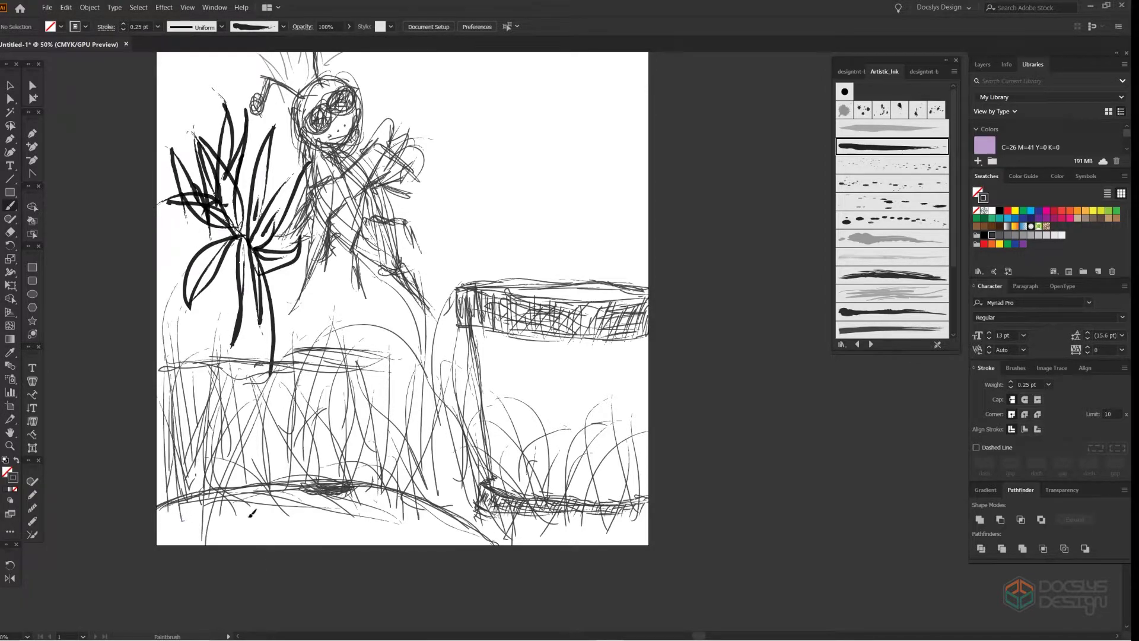
{"action": "left_click_drag", "start_coordinate": [267, 542], "coordinate": [299, 353]}
{"action": "mouse_move", "coordinate": [211, 383]}
{"action": "left_mouse_down"}
{"action": "mouse_move", "coordinate": [217, 541]}
{"action": "mouse_move", "coordinate": [229, 364]}
{"action": "left_mouse_up"}
{"action": "left_click_drag", "start_coordinate": [284, 509], "coordinate": [255, 363]}
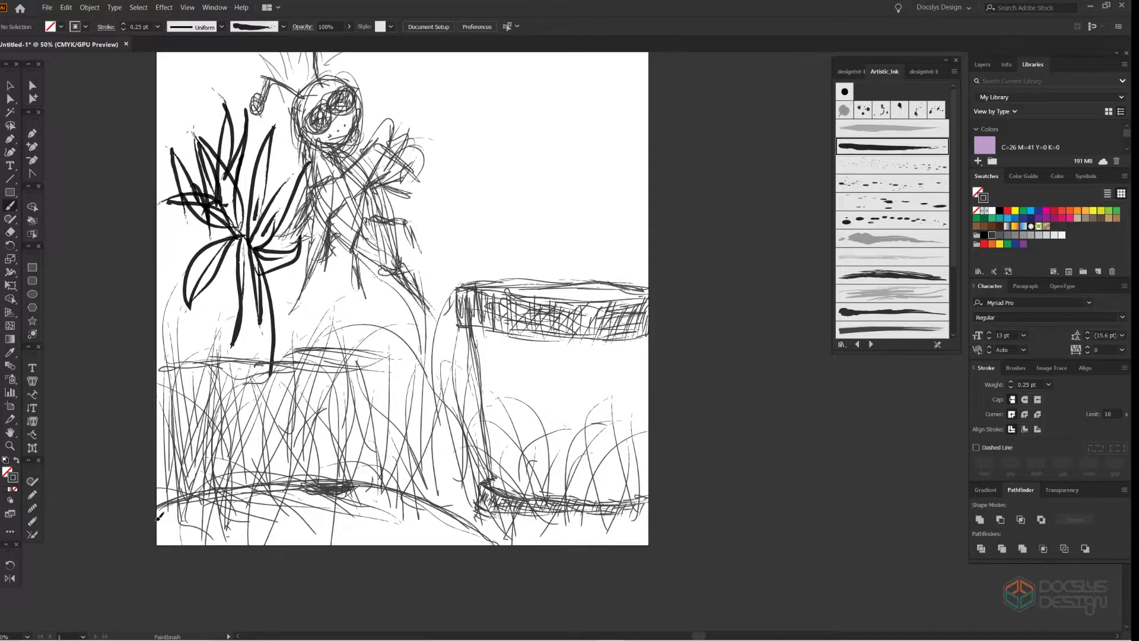
{"action": "left_click_drag", "start_coordinate": [178, 474], "coordinate": [347, 425]}
{"action": "left_click_drag", "start_coordinate": [154, 539], "coordinate": [380, 513]}
{"action": "left_click_drag", "start_coordinate": [424, 442], "coordinate": [202, 490]}
{"action": "left_click_drag", "start_coordinate": [341, 421], "coordinate": [220, 463]}
Outline a rounded mound with a hill contour sweeping to the left edge and a ground line
{"action": "mouse_move", "coordinate": [378, 409]}
{"action": "left_mouse_down"}
{"action": "mouse_move", "coordinate": [320, 475]}
{"action": "mouse_move", "coordinate": [332, 480]}
{"action": "mouse_move", "coordinate": [320, 457]}
{"action": "mouse_move", "coordinate": [365, 516]}
{"action": "mouse_move", "coordinate": [415, 543]}
{"action": "mouse_move", "coordinate": [471, 501]}
{"action": "mouse_move", "coordinate": [522, 545]}
{"action": "left_mouse_up"}
{"action": "mouse_move", "coordinate": [332, 432]}
{"action": "left_mouse_down"}
{"action": "mouse_move", "coordinate": [343, 487]}
{"action": "mouse_move", "coordinate": [418, 544]}
{"action": "left_mouse_up"}
{"action": "left_click_drag", "start_coordinate": [380, 406], "coordinate": [527, 546]}
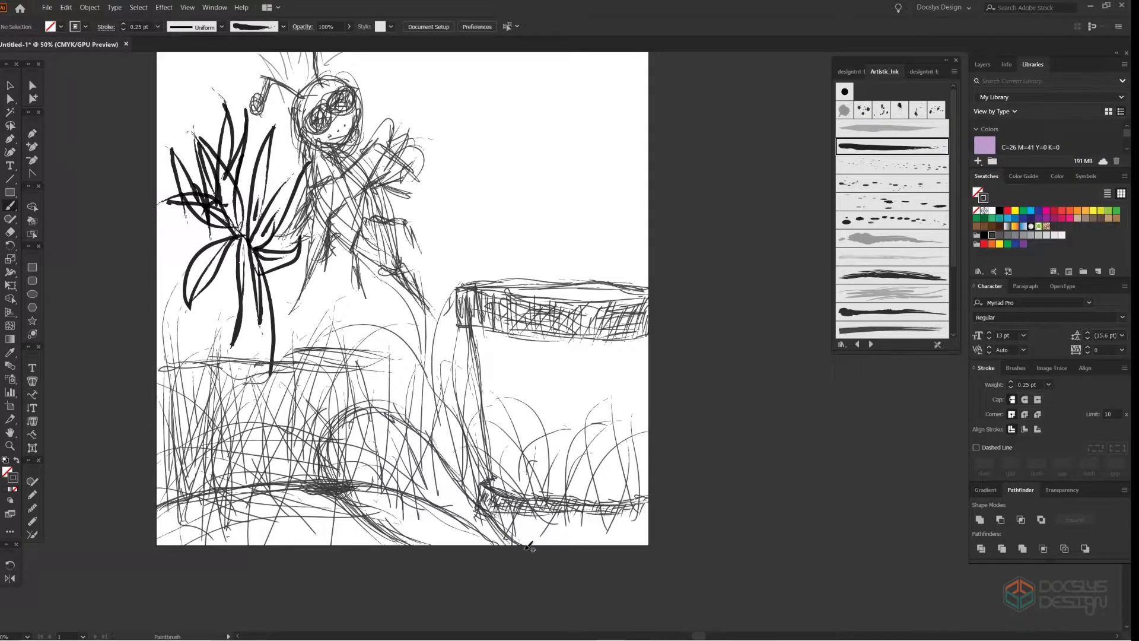
{"action": "left_click_drag", "start_coordinate": [366, 405], "coordinate": [148, 460]}
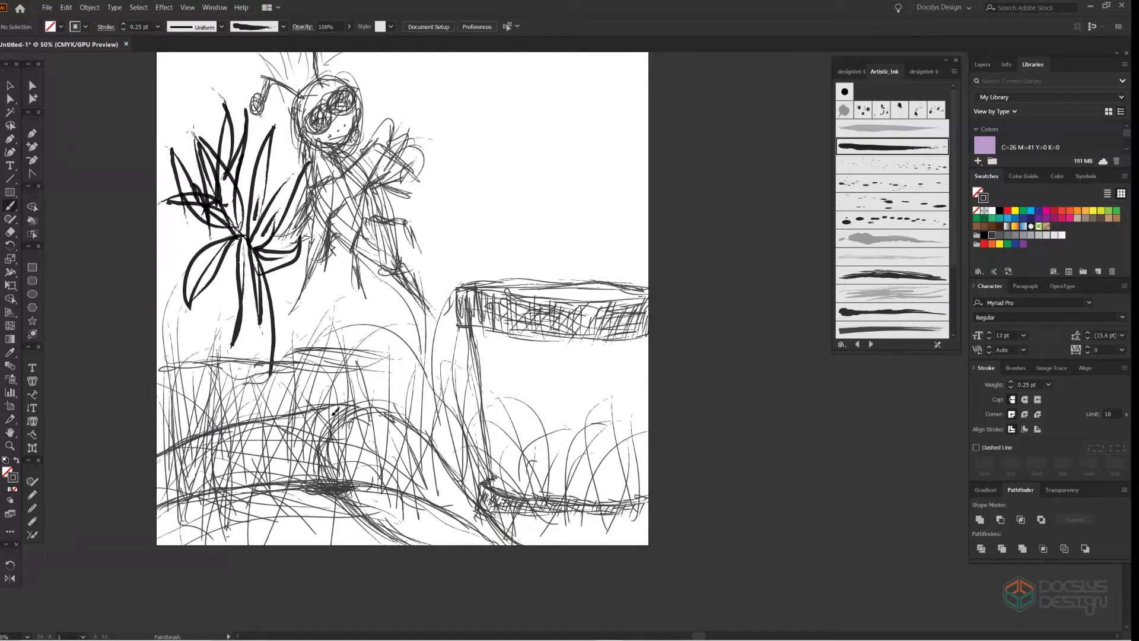
{"action": "left_click_drag", "start_coordinate": [396, 407], "coordinate": [324, 481]}
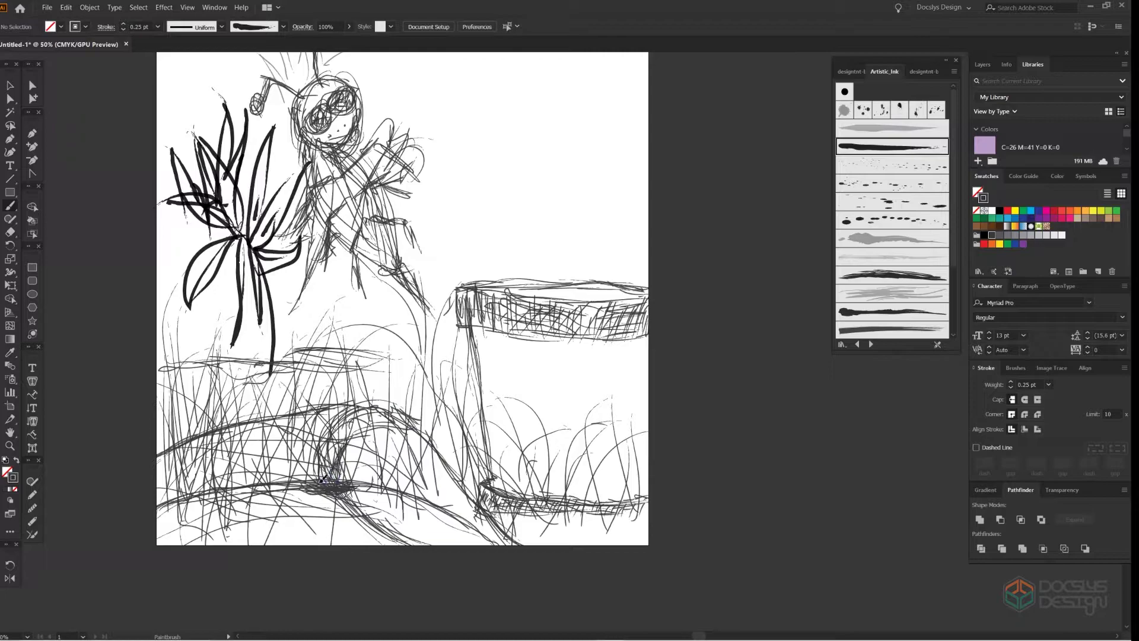
{"action": "mouse_move", "coordinate": [411, 423]}
{"action": "left_mouse_down"}
{"action": "mouse_move", "coordinate": [391, 419]}
{"action": "mouse_move", "coordinate": [313, 474]}
{"action": "left_mouse_up"}
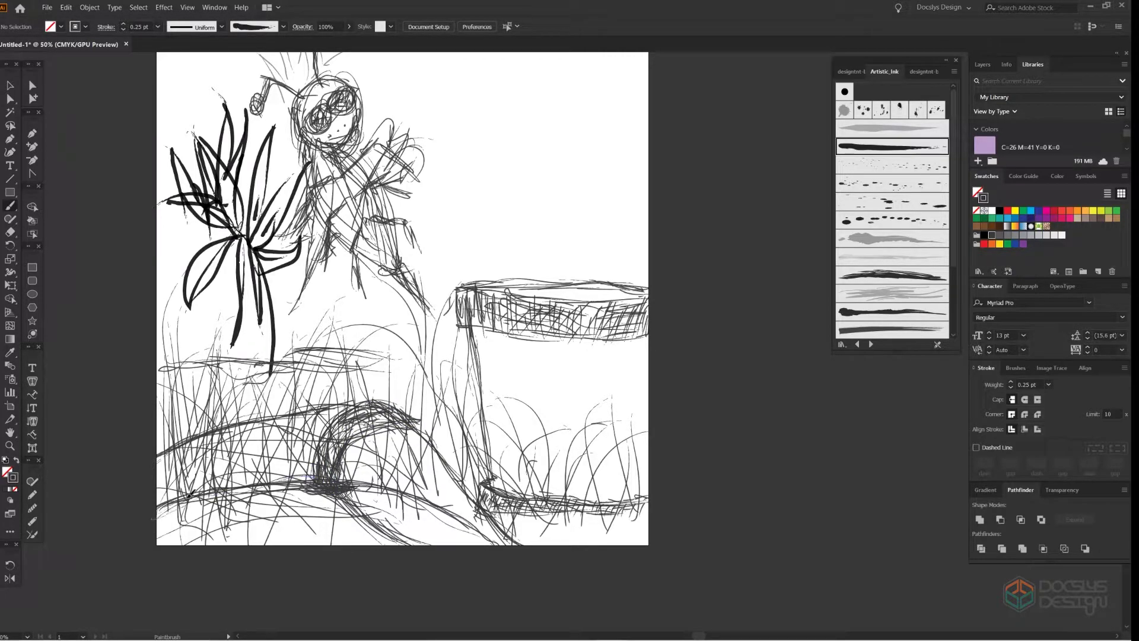
{"action": "left_click_drag", "start_coordinate": [189, 494], "coordinate": [315, 474]}
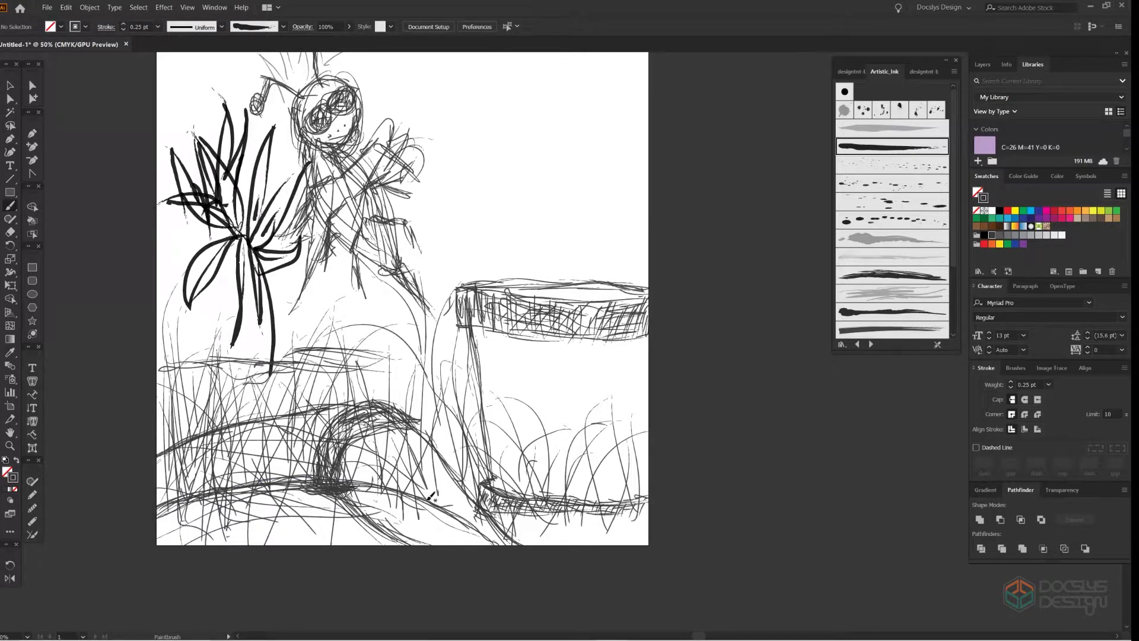
{"action": "left_click_drag", "start_coordinate": [451, 505], "coordinate": [458, 521]}
Hatch the hill mound with diagonal shading strokes toward the left edge
{"action": "mouse_move", "coordinate": [309, 419]}
{"action": "left_mouse_down"}
{"action": "mouse_move", "coordinate": [279, 488]}
{"action": "mouse_move", "coordinate": [243, 488]}
{"action": "left_mouse_up"}
{"action": "left_click_drag", "start_coordinate": [248, 427], "coordinate": [213, 489]}
{"action": "mouse_move", "coordinate": [205, 439]}
{"action": "left_mouse_down"}
{"action": "mouse_move", "coordinate": [158, 504]}
{"action": "mouse_move", "coordinate": [150, 478]}
{"action": "left_mouse_up"}
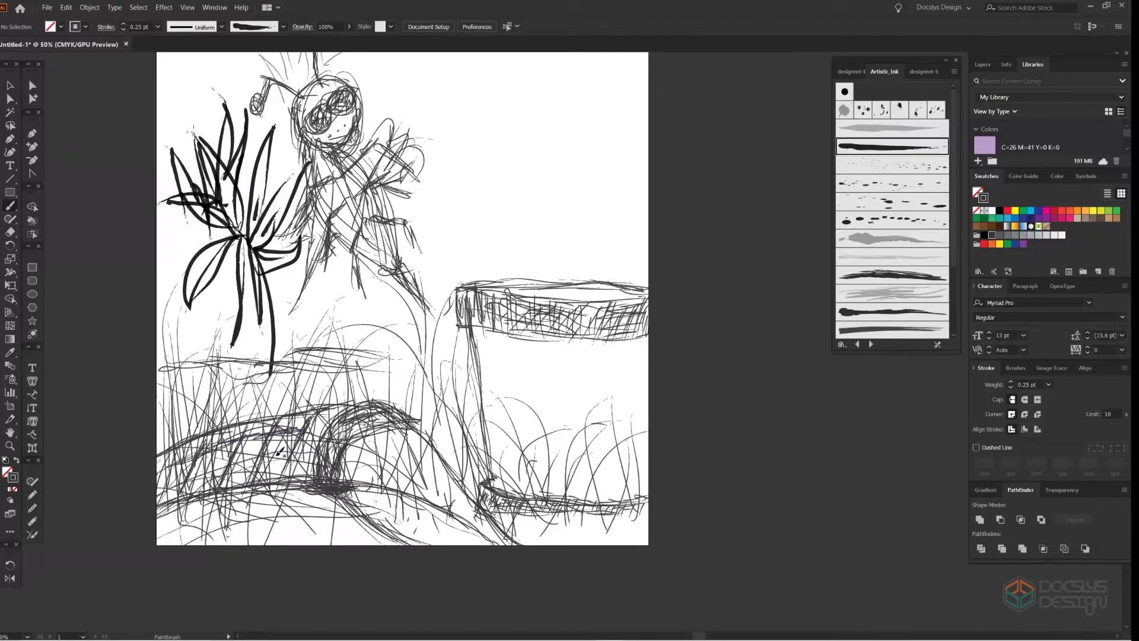
{"action": "left_click_drag", "start_coordinate": [309, 454], "coordinate": [161, 497]}
{"action": "mouse_move", "coordinate": [284, 446]}
{"action": "left_mouse_down"}
{"action": "mouse_move", "coordinate": [265, 459]}
{"action": "mouse_move", "coordinate": [227, 436]}
{"action": "left_mouse_up"}
{"action": "left_click_drag", "start_coordinate": [314, 424], "coordinate": [344, 405]}
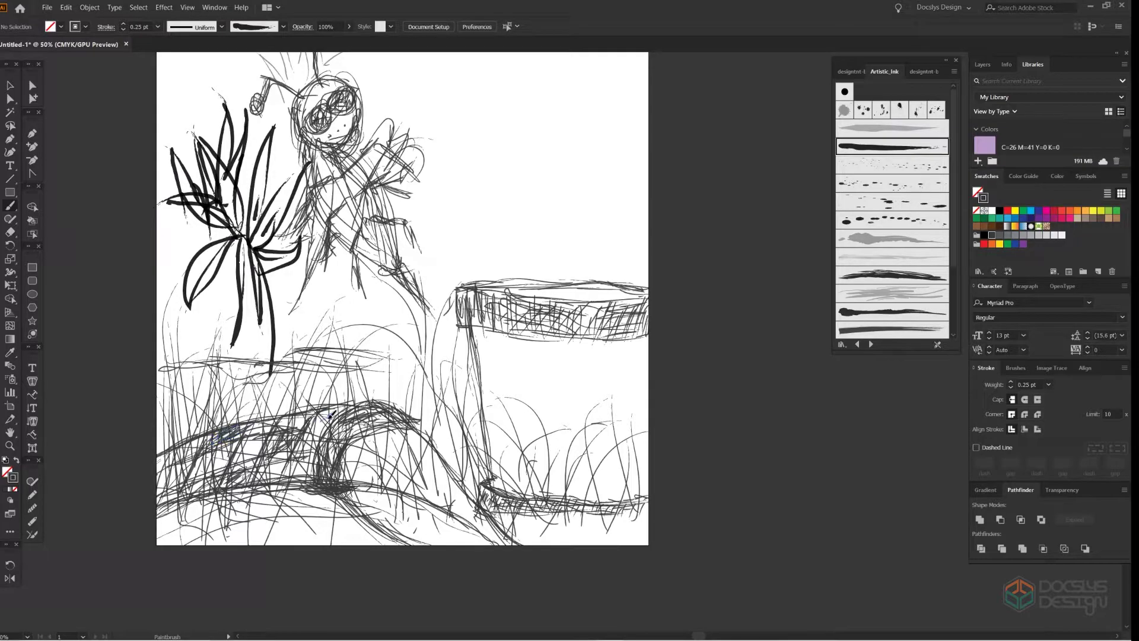
{"action": "left_click_drag", "start_coordinate": [285, 471], "coordinate": [311, 453]}
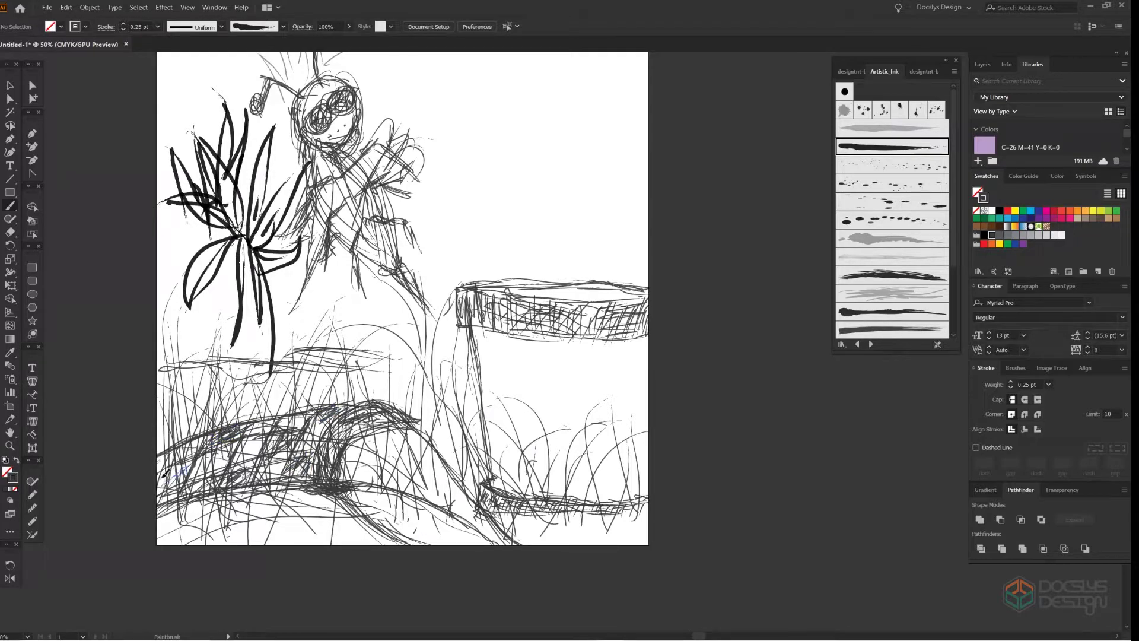
{"action": "left_click_drag", "start_coordinate": [164, 473], "coordinate": [158, 478]}
Darken the grass in the lower middle near the bottom of the canvas
{"action": "left_click_drag", "start_coordinate": [351, 481], "coordinate": [416, 536]}
{"action": "left_click_drag", "start_coordinate": [380, 459], "coordinate": [450, 536]}
{"action": "mouse_move", "coordinate": [403, 439]}
{"action": "left_mouse_down"}
{"action": "mouse_move", "coordinate": [501, 536]}
{"action": "mouse_move", "coordinate": [451, 516]}
{"action": "left_mouse_up"}
{"action": "left_click_drag", "start_coordinate": [379, 472], "coordinate": [416, 537]}
{"action": "mouse_move", "coordinate": [398, 451]}
{"action": "left_mouse_down"}
{"action": "mouse_move", "coordinate": [469, 543]}
{"action": "mouse_move", "coordinate": [504, 536]}
{"action": "left_mouse_up"}
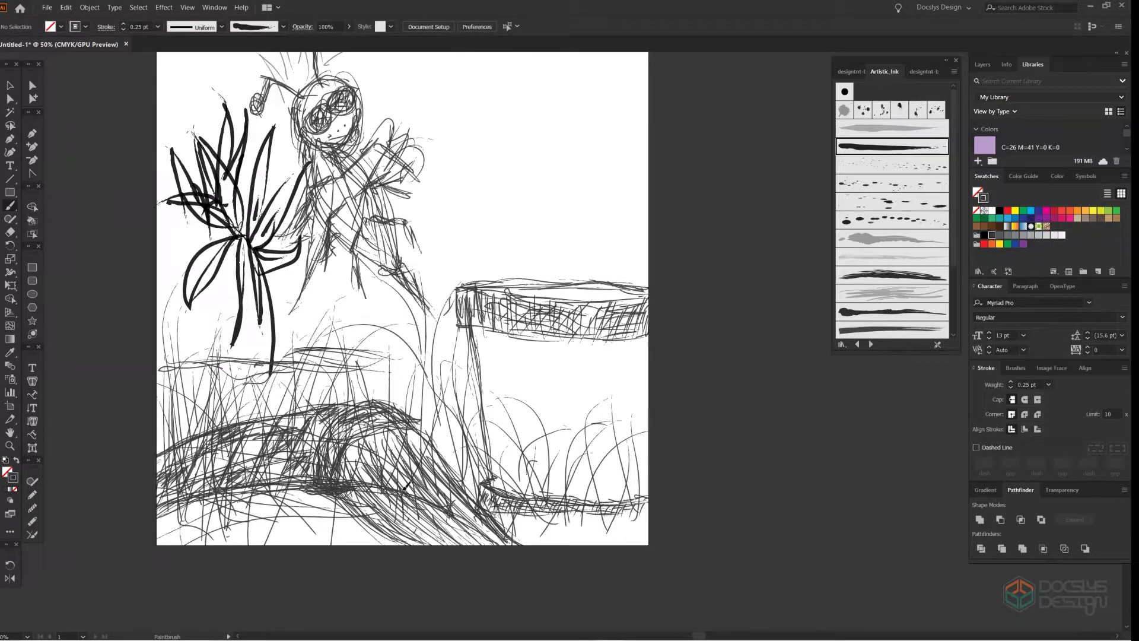
{"action": "mouse_move", "coordinate": [421, 501]}
{"action": "left_mouse_down"}
{"action": "mouse_move", "coordinate": [385, 543]}
{"action": "mouse_move", "coordinate": [500, 540]}
{"action": "left_mouse_up"}
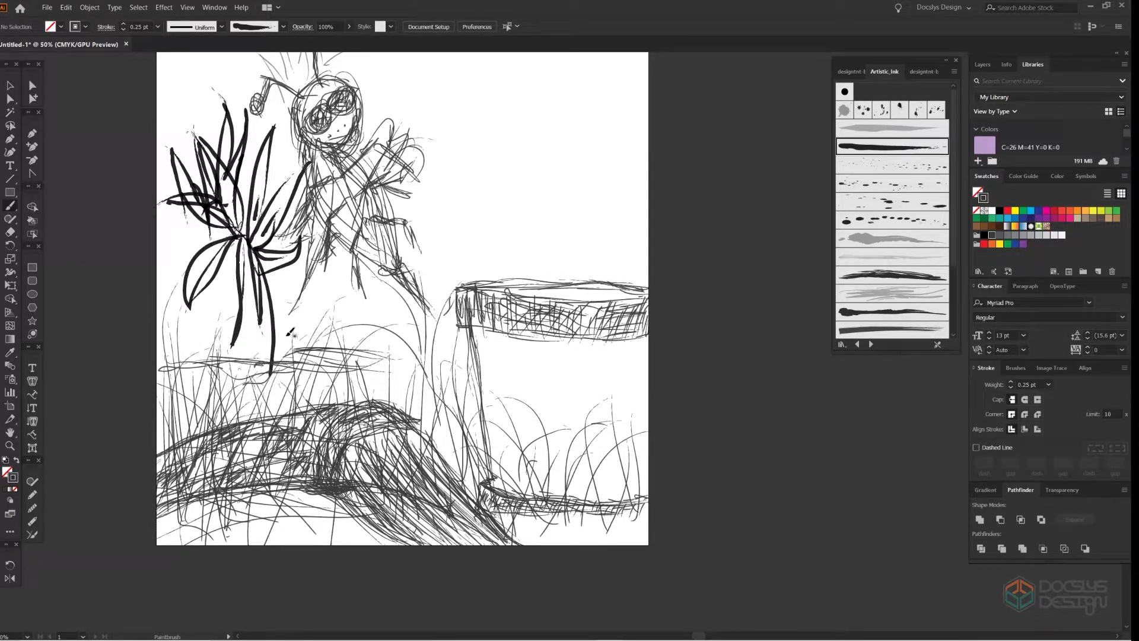
Sketch grass strokes across the lower left, with curves over and right of the mound
{"action": "left_click_drag", "start_coordinate": [161, 372], "coordinate": [341, 410]}
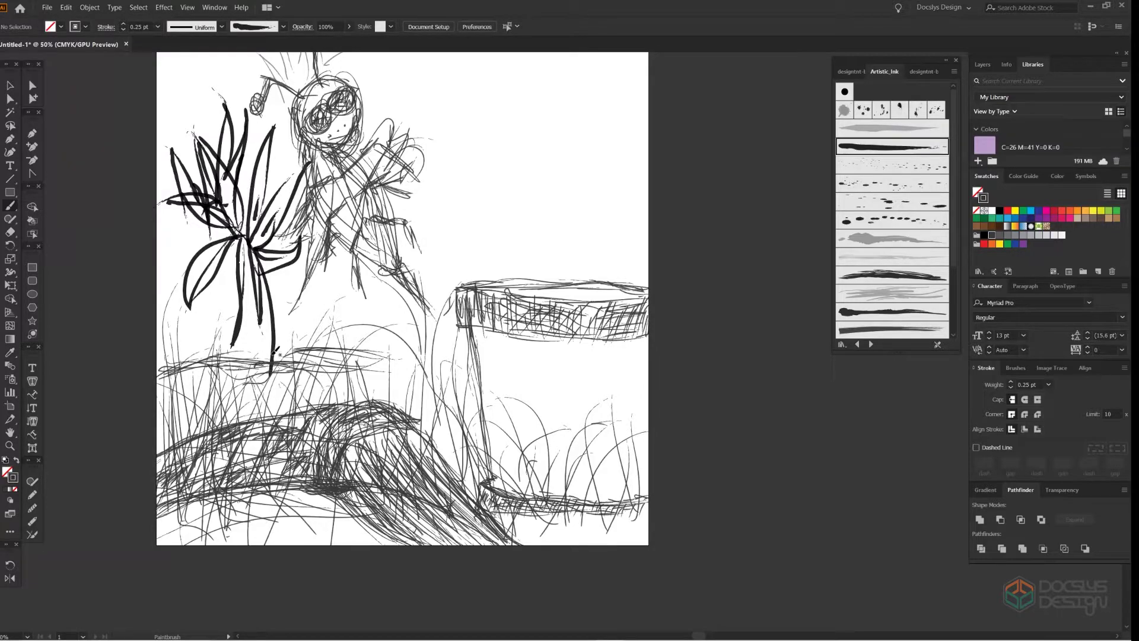
{"action": "left_click_drag", "start_coordinate": [168, 410], "coordinate": [248, 419]}
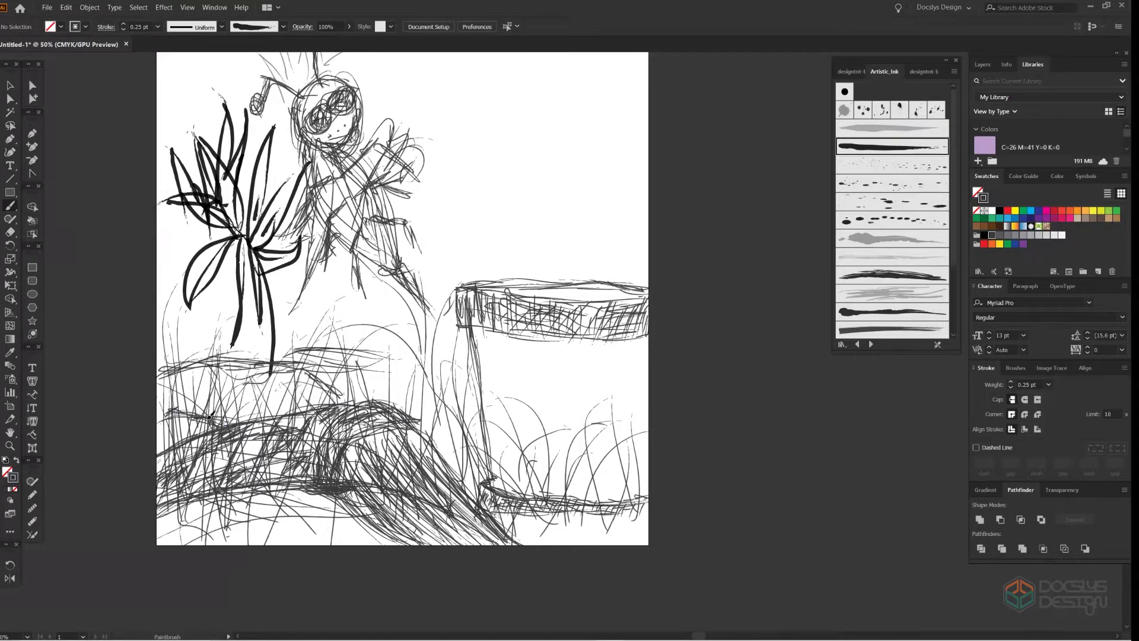
{"action": "mouse_move", "coordinate": [320, 373]}
{"action": "left_mouse_down"}
{"action": "mouse_move", "coordinate": [385, 332]}
{"action": "mouse_move", "coordinate": [441, 356]}
{"action": "mouse_move", "coordinate": [457, 380]}
{"action": "mouse_move", "coordinate": [159, 377]}
{"action": "left_mouse_up"}
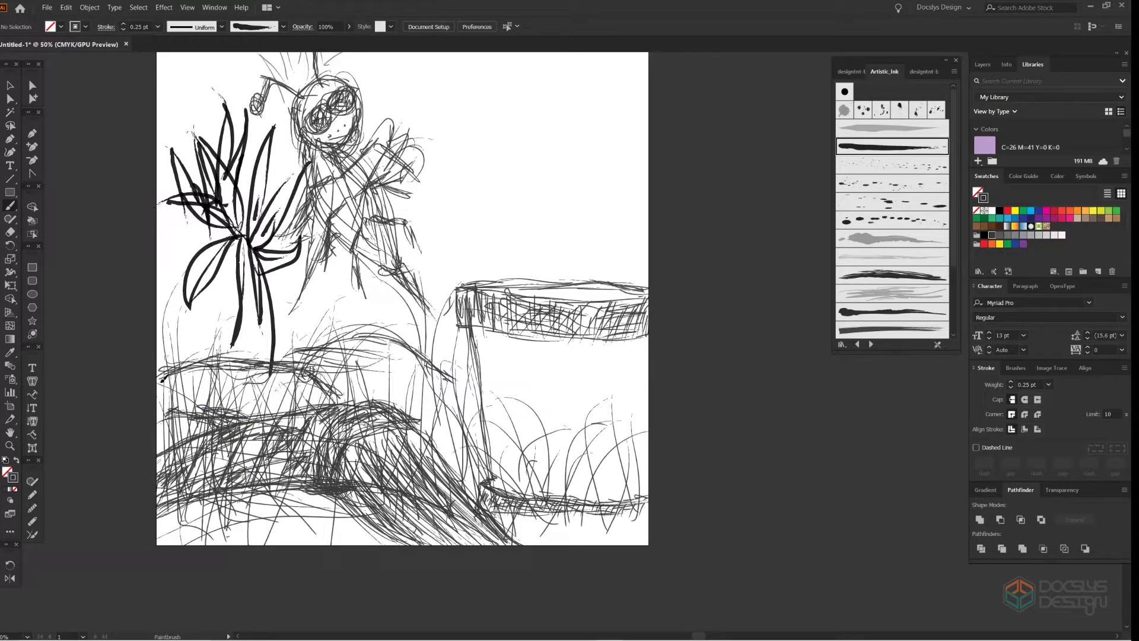
{"action": "left_click_drag", "start_coordinate": [250, 398], "coordinate": [221, 406]}
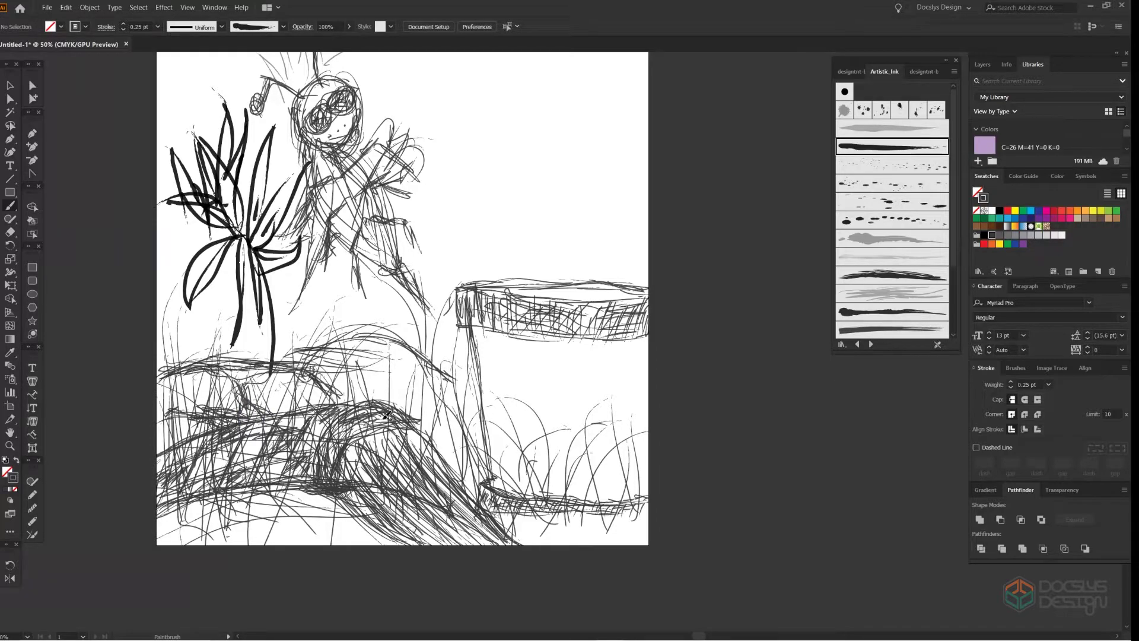
{"action": "mouse_move", "coordinate": [334, 387]}
{"action": "left_mouse_down"}
{"action": "mouse_move", "coordinate": [374, 341]}
{"action": "mouse_move", "coordinate": [392, 401]}
{"action": "left_mouse_up"}
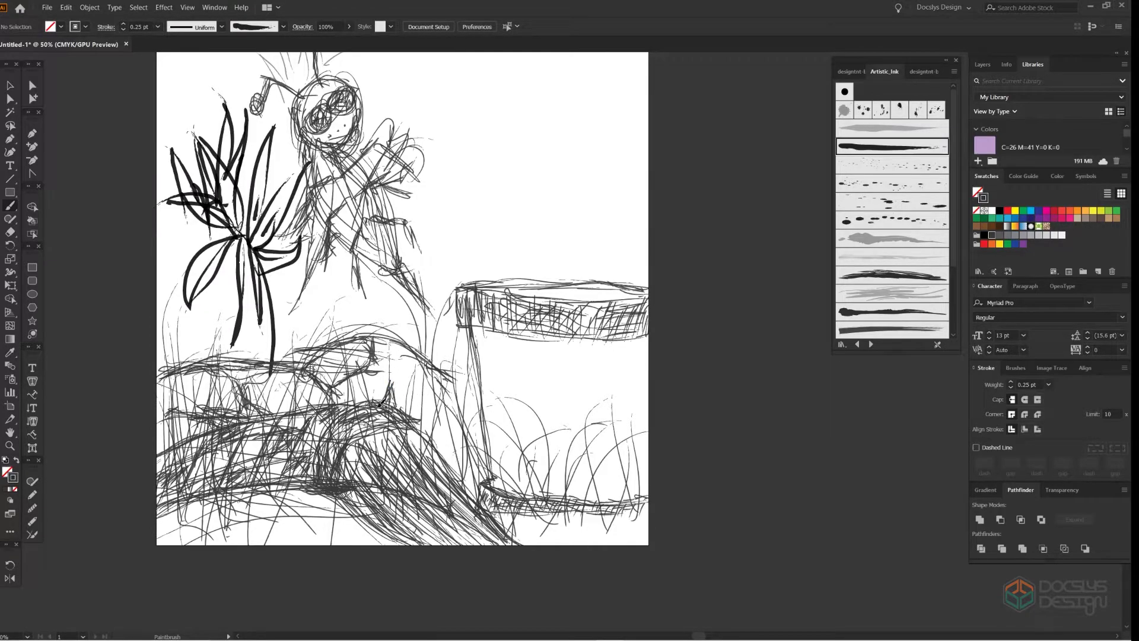
{"action": "mouse_move", "coordinate": [282, 362]}
{"action": "left_mouse_down"}
{"action": "mouse_move", "coordinate": [372, 329]}
{"action": "mouse_move", "coordinate": [291, 355]}
{"action": "left_mouse_up"}
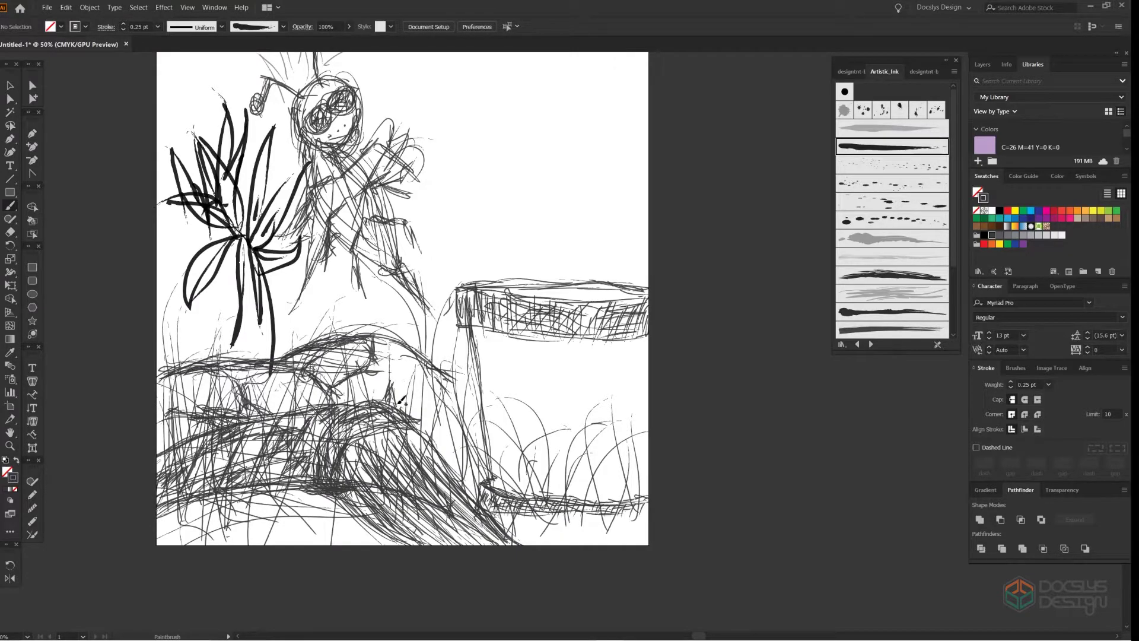
{"action": "left_click_drag", "start_coordinate": [420, 362], "coordinate": [460, 374]}
{"action": "mouse_move", "coordinate": [415, 415]}
{"action": "left_mouse_down"}
{"action": "mouse_move", "coordinate": [472, 469]}
{"action": "mouse_move", "coordinate": [453, 432]}
{"action": "mouse_move", "coordinate": [468, 469]}
{"action": "left_mouse_up"}
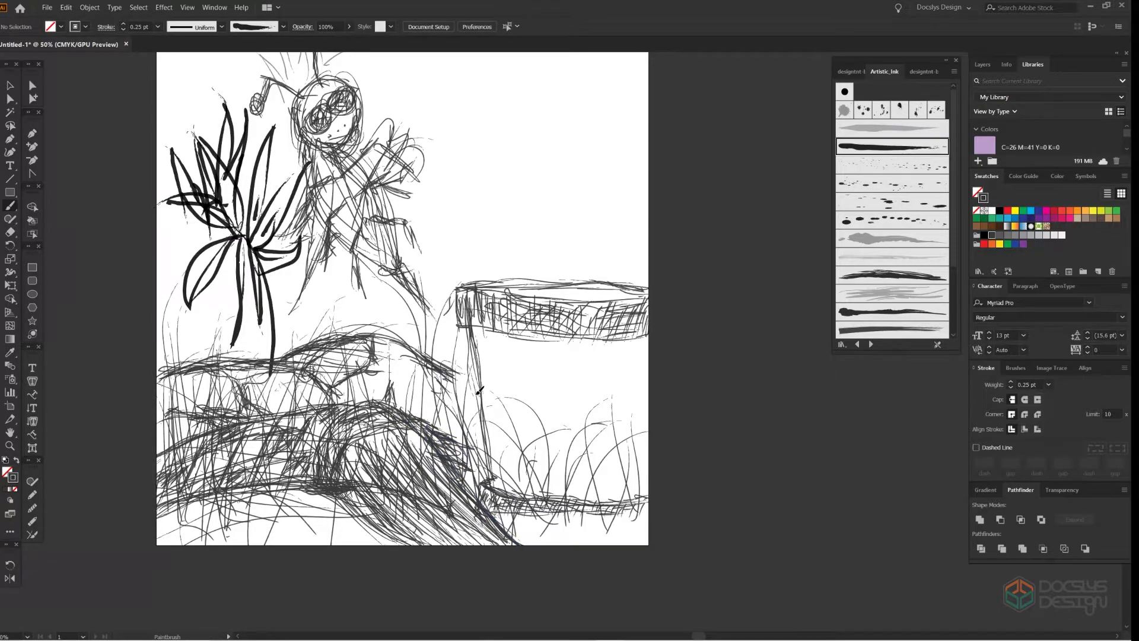
{"action": "left_click_drag", "start_coordinate": [479, 391], "coordinate": [416, 360]}
Hatch the middle, lower-left and upper-left areas of the grass mound
{"action": "mouse_move", "coordinate": [243, 418]}
{"action": "left_mouse_down"}
{"action": "mouse_move", "coordinate": [313, 385]}
{"action": "mouse_move", "coordinate": [327, 402]}
{"action": "left_mouse_up"}
{"action": "mouse_move", "coordinate": [284, 478]}
{"action": "left_mouse_down"}
{"action": "mouse_move", "coordinate": [187, 462]}
{"action": "mouse_move", "coordinate": [169, 492]}
{"action": "left_mouse_up"}
{"action": "left_click_drag", "start_coordinate": [240, 474], "coordinate": [159, 501]}
{"action": "mouse_move", "coordinate": [278, 409]}
{"action": "left_mouse_down"}
{"action": "mouse_move", "coordinate": [193, 373]}
{"action": "mouse_move", "coordinate": [306, 403]}
{"action": "mouse_move", "coordinate": [159, 442]}
{"action": "left_mouse_up"}
{"action": "left_click_drag", "start_coordinate": [231, 397], "coordinate": [157, 430]}
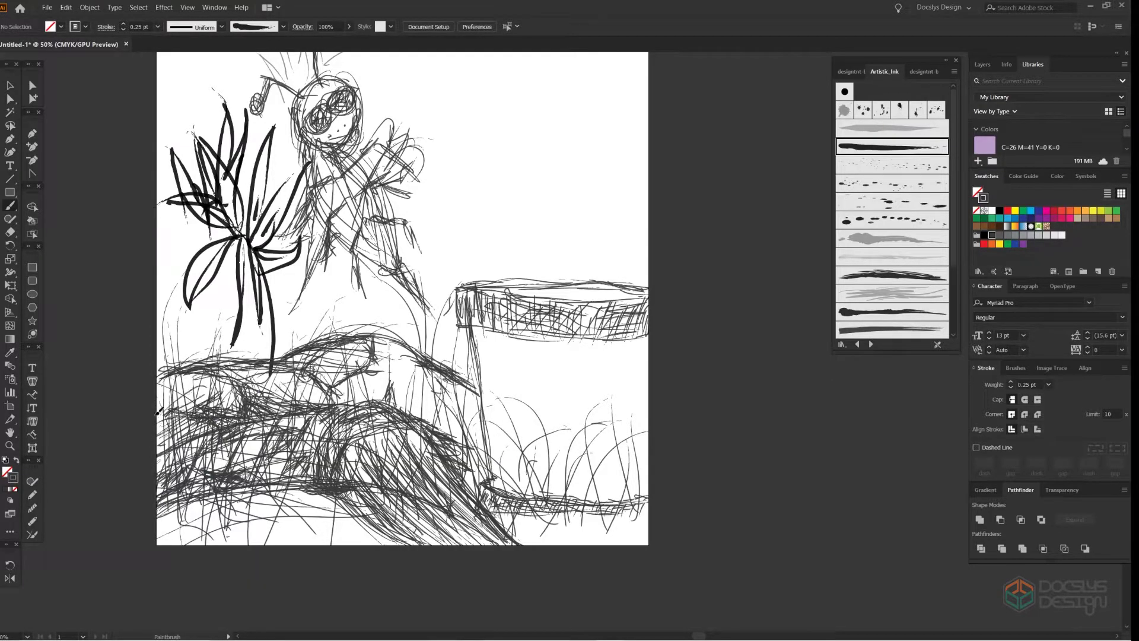
{"action": "mouse_move", "coordinate": [211, 380]}
{"action": "left_mouse_down"}
{"action": "mouse_move", "coordinate": [153, 415]}
{"action": "mouse_move", "coordinate": [254, 380]}
{"action": "mouse_move", "coordinate": [323, 398]}
{"action": "mouse_move", "coordinate": [261, 373]}
{"action": "mouse_move", "coordinate": [326, 404]}
{"action": "left_mouse_up"}
{"action": "mouse_move", "coordinate": [266, 379]}
{"action": "left_mouse_down"}
{"action": "mouse_move", "coordinate": [157, 441]}
{"action": "mouse_move", "coordinate": [361, 379]}
{"action": "left_mouse_up"}
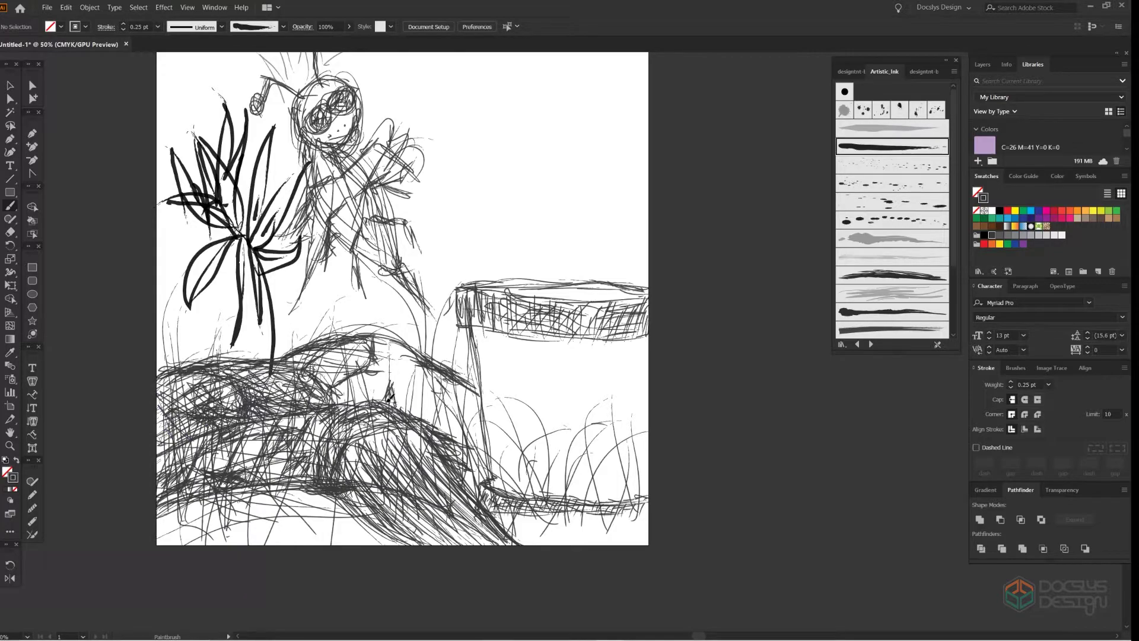
Trace the mound's top edge toward the stump and densify the lower and left hatching
{"action": "left_click_drag", "start_coordinate": [313, 342], "coordinate": [466, 380]}
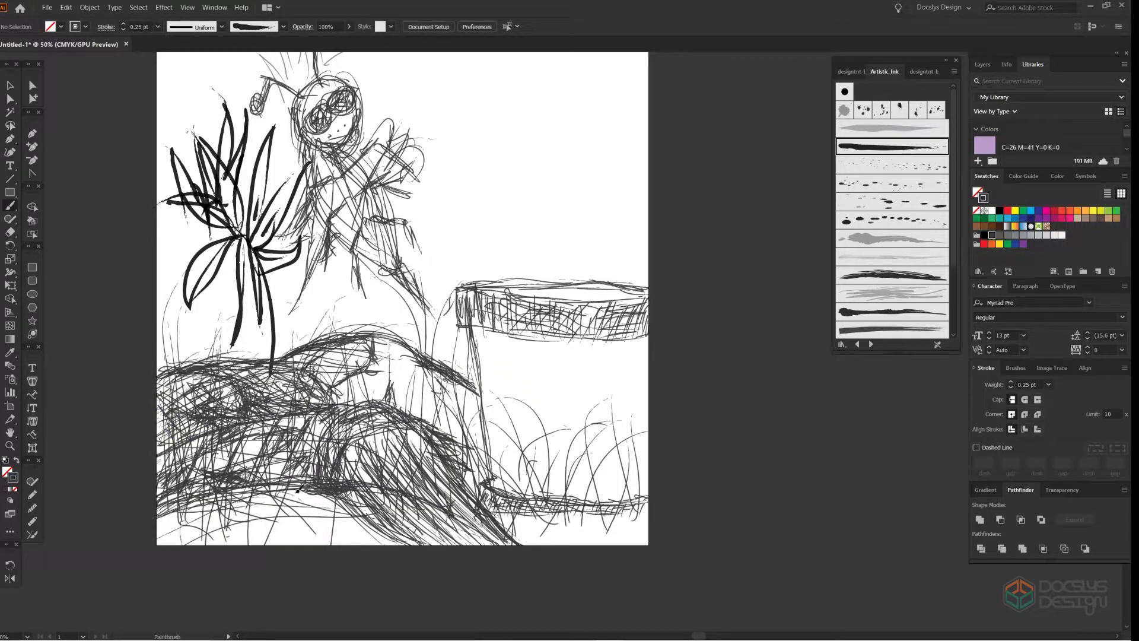
{"action": "left_click_drag", "start_coordinate": [150, 516], "coordinate": [308, 486]}
{"action": "mouse_move", "coordinate": [201, 460]}
{"action": "left_mouse_down"}
{"action": "mouse_move", "coordinate": [262, 438]}
{"action": "mouse_move", "coordinate": [268, 451]}
{"action": "left_mouse_up"}
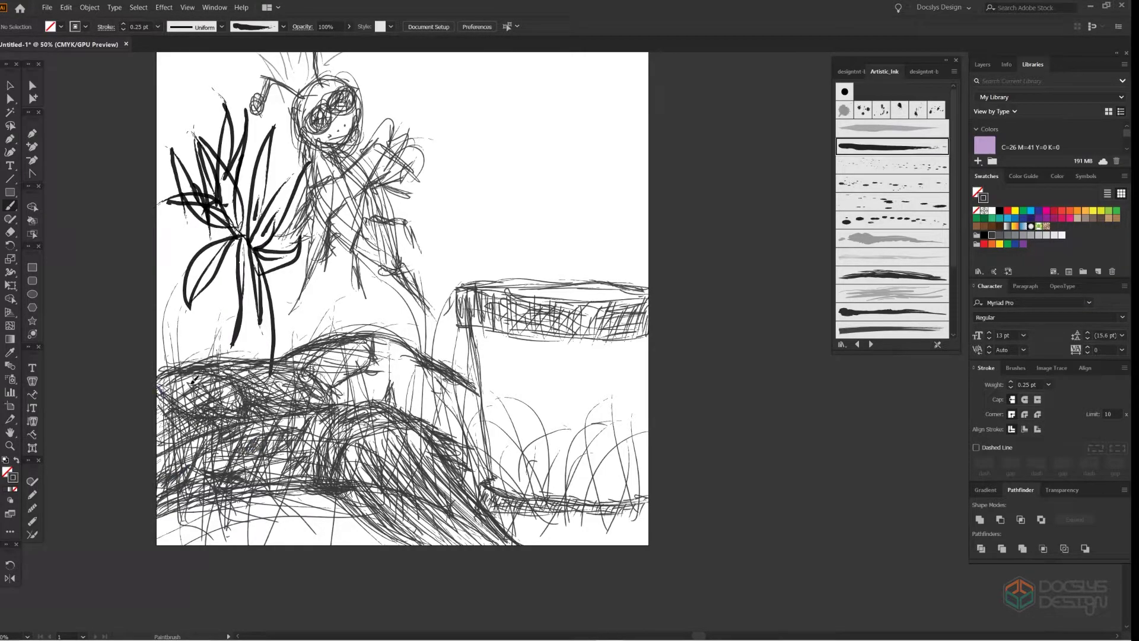
{"action": "left_click_drag", "start_coordinate": [181, 369], "coordinate": [225, 414]}
{"action": "mouse_move", "coordinate": [293, 389]}
{"action": "left_mouse_down"}
{"action": "mouse_move", "coordinate": [229, 409]}
{"action": "mouse_move", "coordinate": [180, 404]}
{"action": "left_mouse_up"}
{"action": "mouse_move", "coordinate": [261, 373]}
{"action": "left_mouse_down"}
{"action": "mouse_move", "coordinate": [164, 390]}
{"action": "mouse_move", "coordinate": [209, 376]}
{"action": "left_mouse_up"}
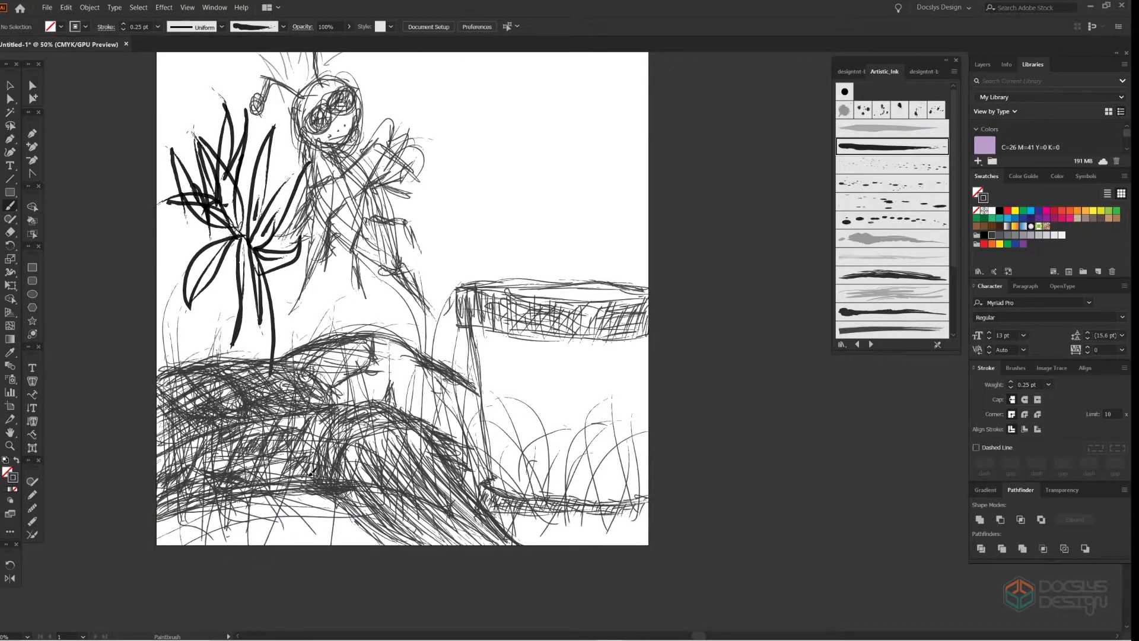
Darken the stump's left edge and draw the plant's stem down to the page bottom
{"action": "left_click_drag", "start_coordinate": [473, 332], "coordinate": [485, 472]}
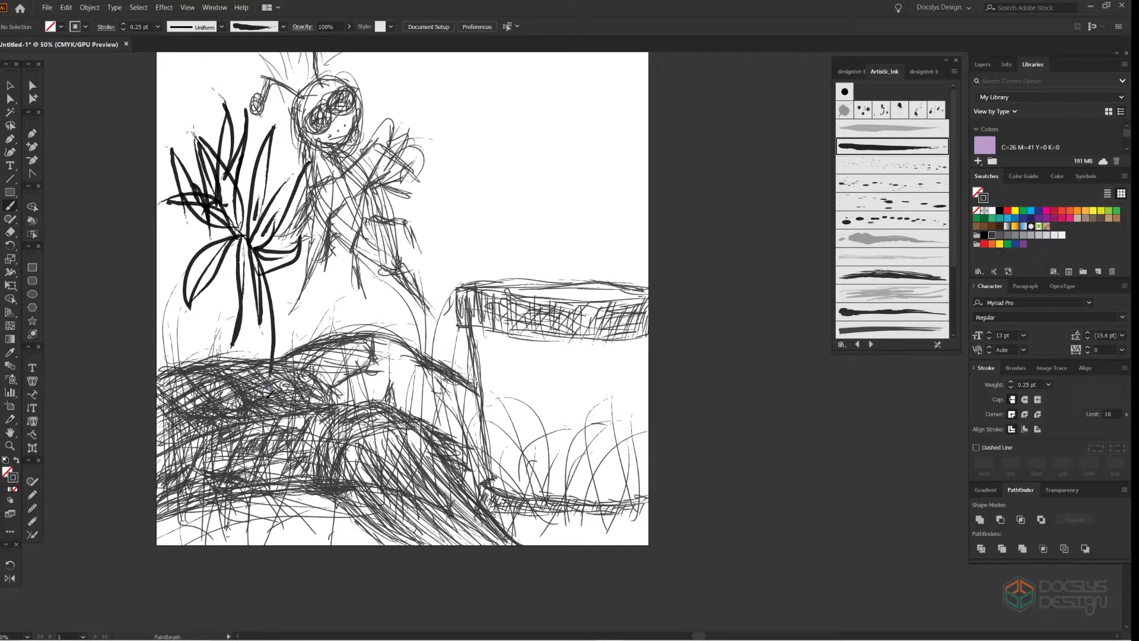
{"action": "left_click_drag", "start_coordinate": [256, 463], "coordinate": [251, 525]}
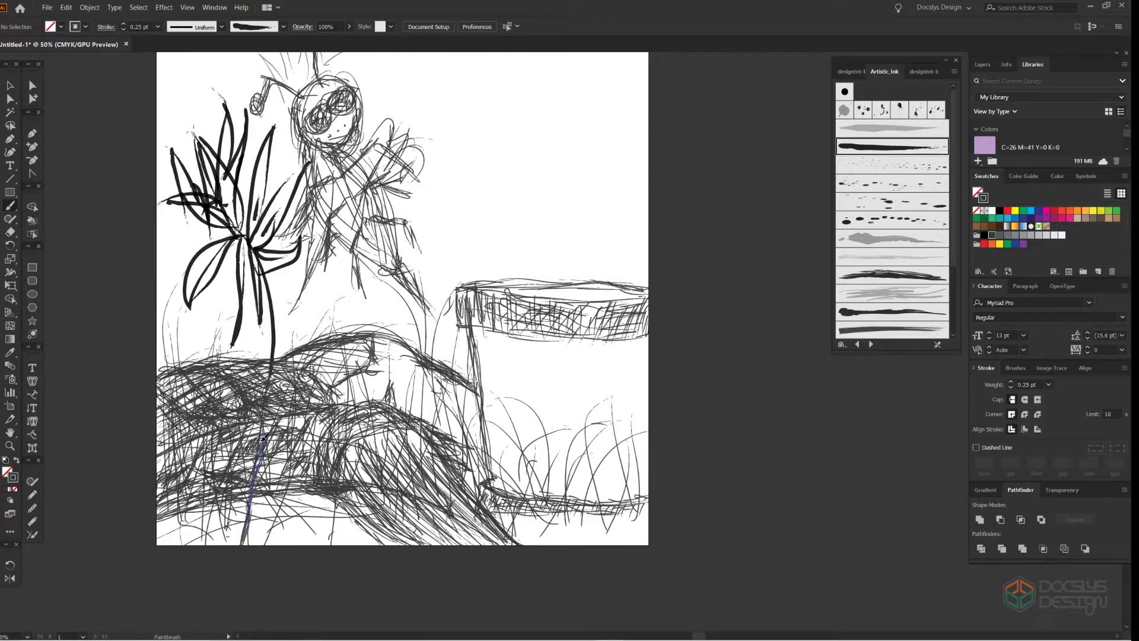
{"action": "left_click_drag", "start_coordinate": [264, 436], "coordinate": [277, 328]}
{"action": "left_click_drag", "start_coordinate": [246, 532], "coordinate": [245, 537]}
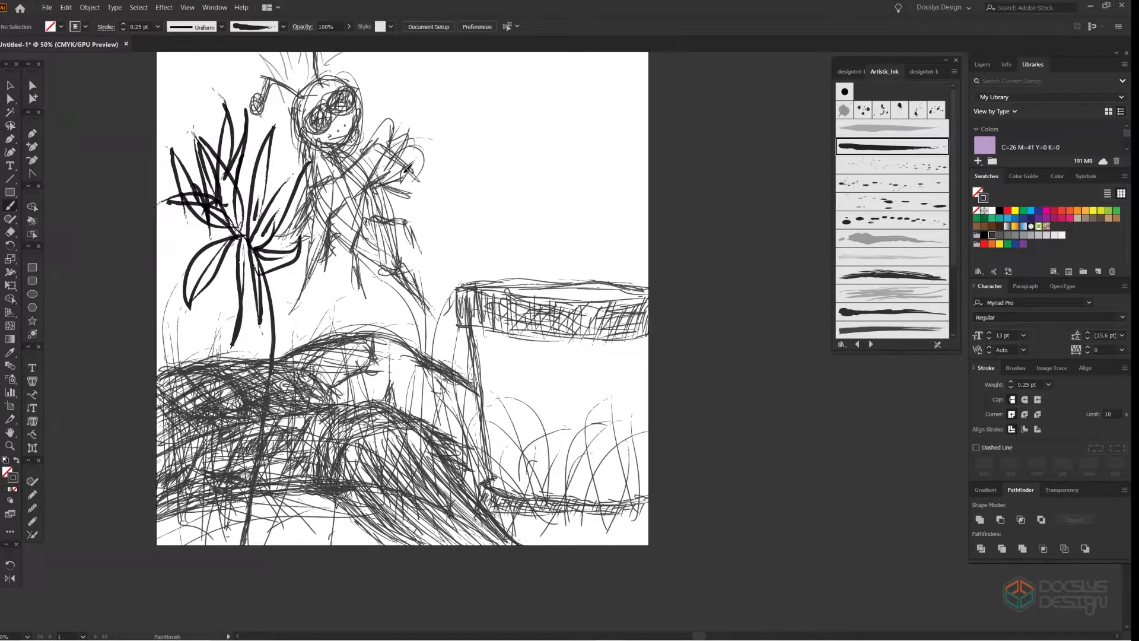
Draw a long horizon line behind the bug with short strokes along the right hill
{"action": "scroll", "coordinate": [439, 249], "scroll_direction": "up", "scroll_amount": 5}
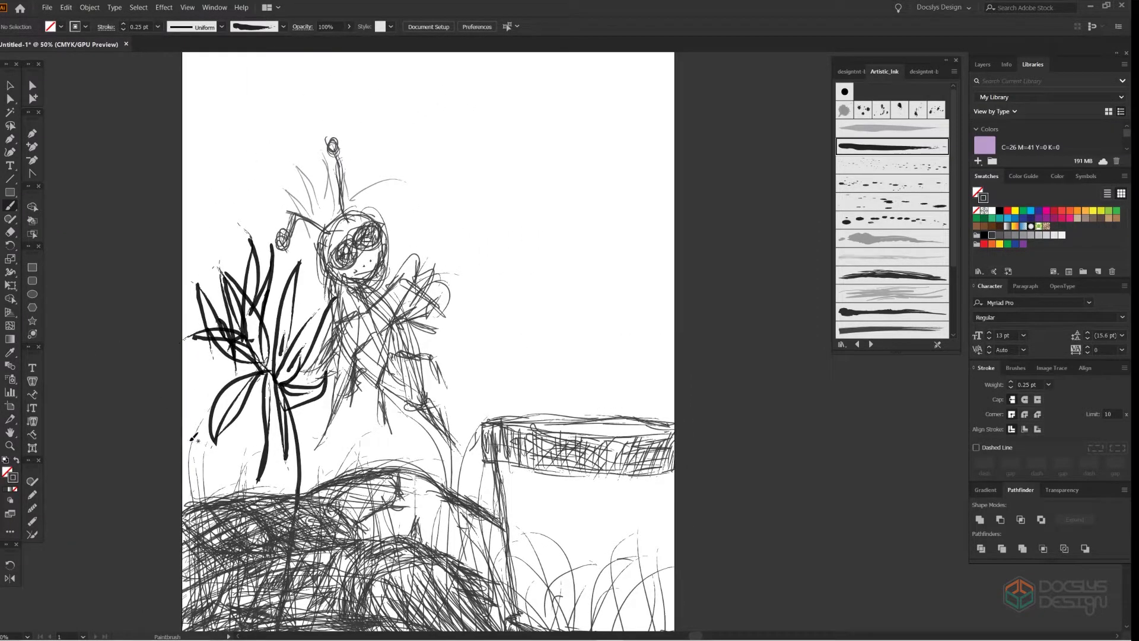
{"action": "mouse_move", "coordinate": [184, 384]}
{"action": "left_mouse_down"}
{"action": "mouse_move", "coordinate": [673, 363]}
{"action": "mouse_move", "coordinate": [188, 385]}
{"action": "left_mouse_up"}
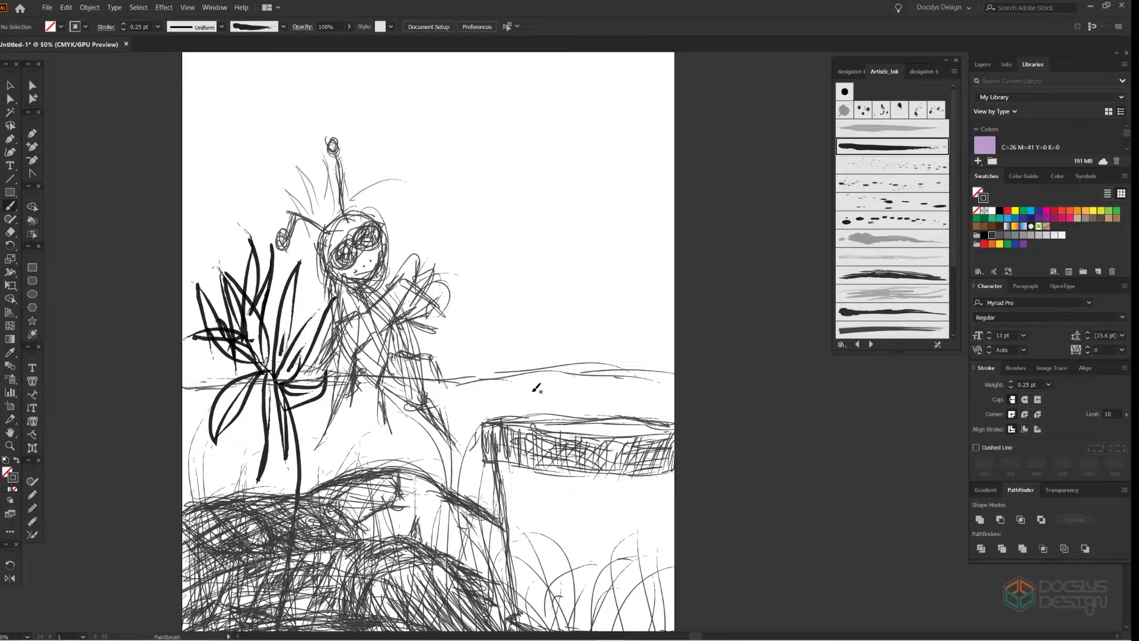
{"action": "left_click_drag", "start_coordinate": [512, 394], "coordinate": [545, 396]}
{"action": "left_click_drag", "start_coordinate": [540, 387], "coordinate": [514, 409]}
{"action": "left_click_drag", "start_coordinate": [618, 375], "coordinate": [667, 396]}
{"action": "mouse_move", "coordinate": [178, 374]}
{"action": "left_mouse_down"}
{"action": "mouse_move", "coordinate": [579, 348]}
{"action": "mouse_move", "coordinate": [674, 377]}
{"action": "left_mouse_up"}
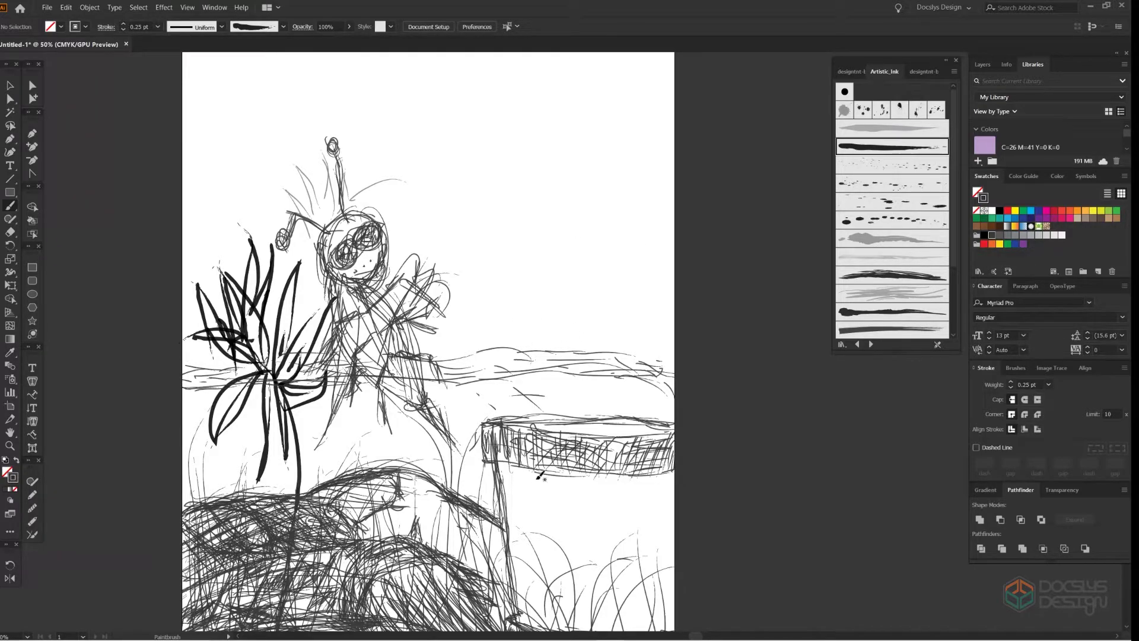
Add curved ground strokes beside the stump and a small branched tree on the right
{"action": "mouse_move", "coordinate": [501, 475]}
{"action": "left_mouse_down"}
{"action": "mouse_move", "coordinate": [501, 503]}
{"action": "mouse_move", "coordinate": [609, 553]}
{"action": "mouse_move", "coordinate": [676, 530]}
{"action": "left_mouse_up"}
{"action": "mouse_move", "coordinate": [507, 484]}
{"action": "left_mouse_down"}
{"action": "mouse_move", "coordinate": [549, 537]}
{"action": "mouse_move", "coordinate": [646, 547]}
{"action": "left_mouse_up"}
{"action": "left_click_drag", "start_coordinate": [712, 379], "coordinate": [691, 411]}
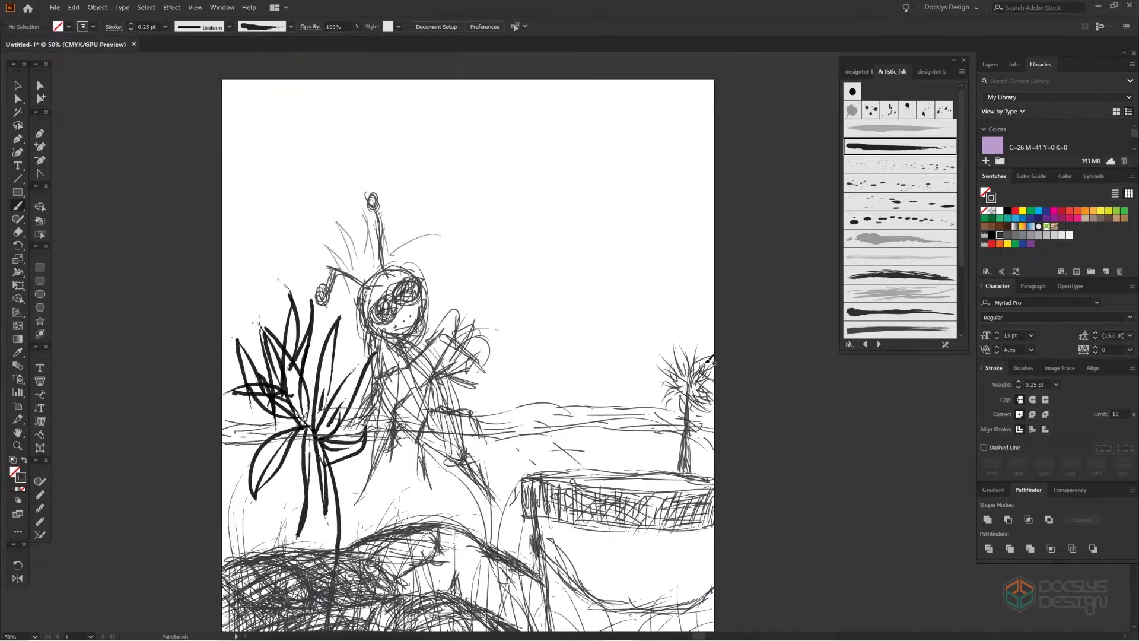
{"action": "mouse_move", "coordinate": [698, 353]}
{"action": "left_mouse_down"}
{"action": "mouse_move", "coordinate": [653, 356]}
{"action": "mouse_move", "coordinate": [688, 416]}
{"action": "mouse_move", "coordinate": [695, 367]}
{"action": "mouse_move", "coordinate": [667, 403]}
{"action": "mouse_move", "coordinate": [694, 363]}
{"action": "mouse_move", "coordinate": [709, 409]}
{"action": "mouse_move", "coordinate": [686, 360]}
{"action": "mouse_move", "coordinate": [658, 389]}
{"action": "mouse_move", "coordinate": [712, 377]}
{"action": "mouse_move", "coordinate": [682, 409]}
{"action": "mouse_move", "coordinate": [706, 371]}
{"action": "mouse_move", "coordinate": [676, 347]}
{"action": "mouse_move", "coordinate": [665, 381]}
{"action": "mouse_move", "coordinate": [700, 406]}
{"action": "mouse_move", "coordinate": [688, 475]}
{"action": "mouse_move", "coordinate": [691, 383]}
{"action": "left_mouse_up"}
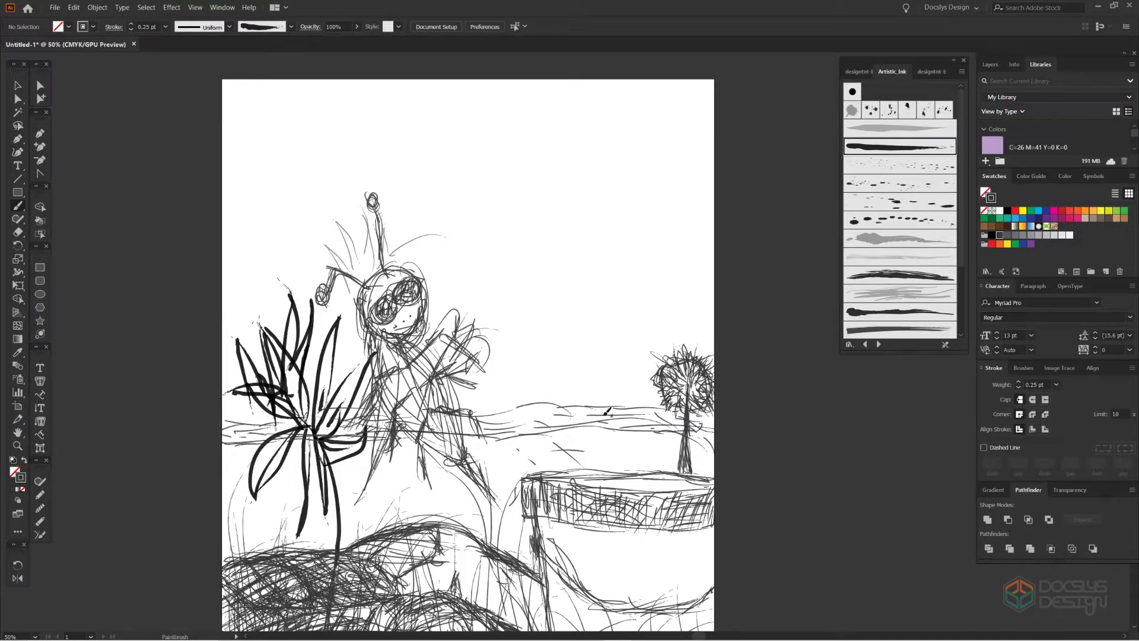
Darken the tree trunk's base and sketch grass blades left of the tree
{"action": "left_click_drag", "start_coordinate": [683, 457], "coordinate": [688, 491]}
{"action": "left_click_drag", "start_coordinate": [573, 376], "coordinate": [652, 487]}
{"action": "left_click_drag", "start_coordinate": [629, 305], "coordinate": [634, 457]}
{"action": "left_click_drag", "start_coordinate": [641, 341], "coordinate": [647, 474]}
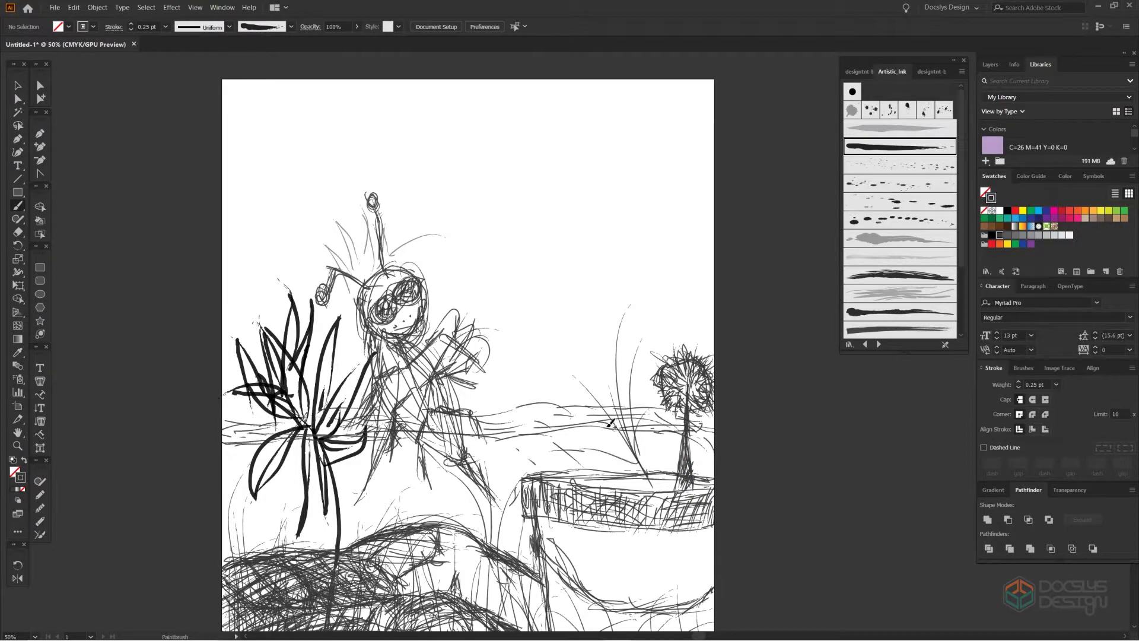
{"action": "mouse_move", "coordinate": [587, 354]}
{"action": "left_mouse_down"}
{"action": "mouse_move", "coordinate": [631, 443]}
{"action": "mouse_move", "coordinate": [574, 370]}
{"action": "mouse_move", "coordinate": [578, 344]}
{"action": "mouse_move", "coordinate": [606, 369]}
{"action": "mouse_move", "coordinate": [572, 343]}
{"action": "mouse_move", "coordinate": [560, 373]}
{"action": "mouse_move", "coordinate": [576, 406]}
{"action": "mouse_move", "coordinate": [628, 387]}
{"action": "mouse_move", "coordinate": [646, 278]}
{"action": "mouse_move", "coordinate": [627, 347]}
{"action": "left_mouse_up"}
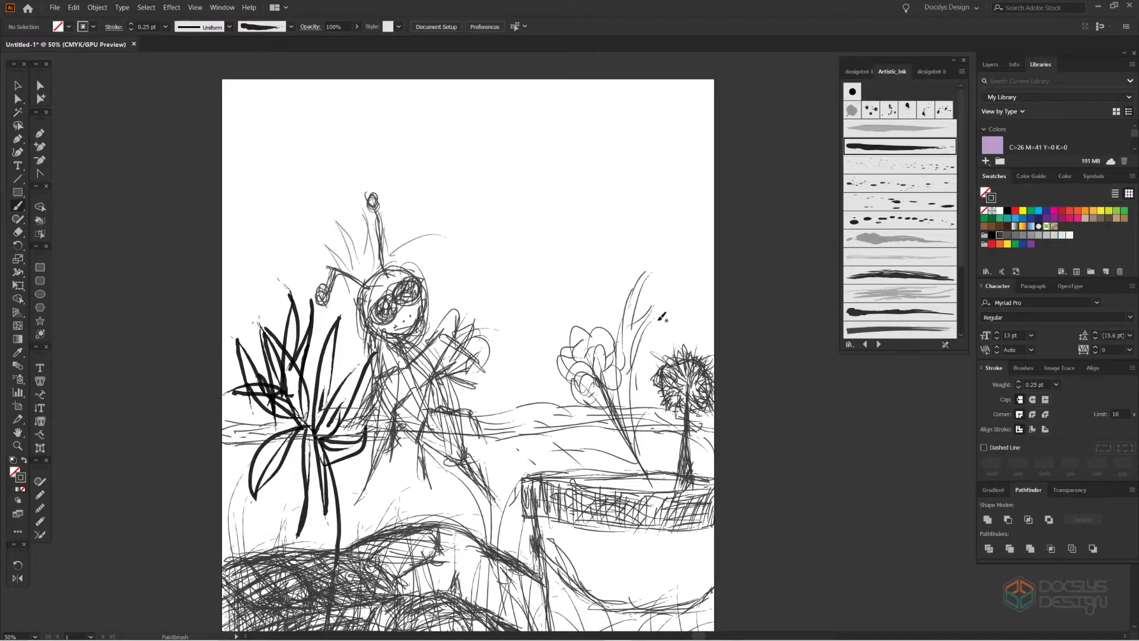
Draw a tall leaf between flower and tree with stems below them
{"action": "left_click_drag", "start_coordinate": [649, 271], "coordinate": [635, 323]}
{"action": "left_click_drag", "start_coordinate": [628, 374], "coordinate": [638, 415]}
{"action": "left_click_drag", "start_coordinate": [649, 338], "coordinate": [637, 427]}
{"action": "left_click_drag", "start_coordinate": [634, 376], "coordinate": [647, 441]}
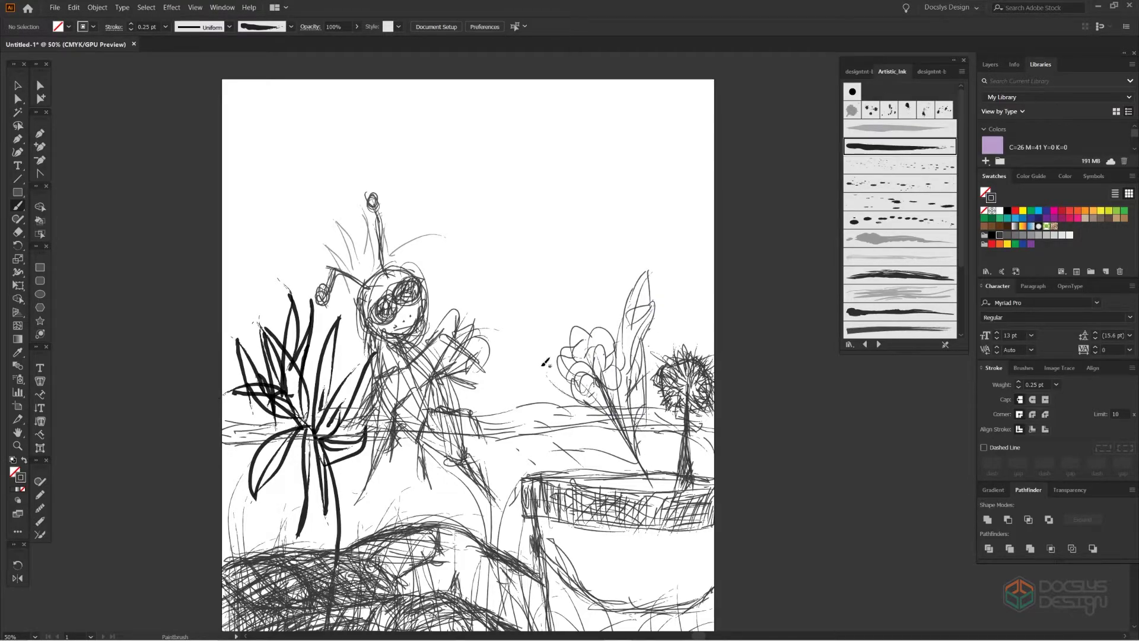
{"action": "mouse_move", "coordinate": [554, 380]}
{"action": "left_mouse_down"}
{"action": "mouse_move", "coordinate": [610, 415]}
{"action": "mouse_move", "coordinate": [626, 450]}
{"action": "left_mouse_up"}
{"action": "left_click_drag", "start_coordinate": [557, 395], "coordinate": [632, 454]}
Add more stems and a loop, stems rising from the stump top, and a tall leaf with petals
{"action": "left_click_drag", "start_coordinate": [656, 391], "coordinate": [641, 459]}
{"action": "left_click_drag", "start_coordinate": [634, 456], "coordinate": [588, 413]}
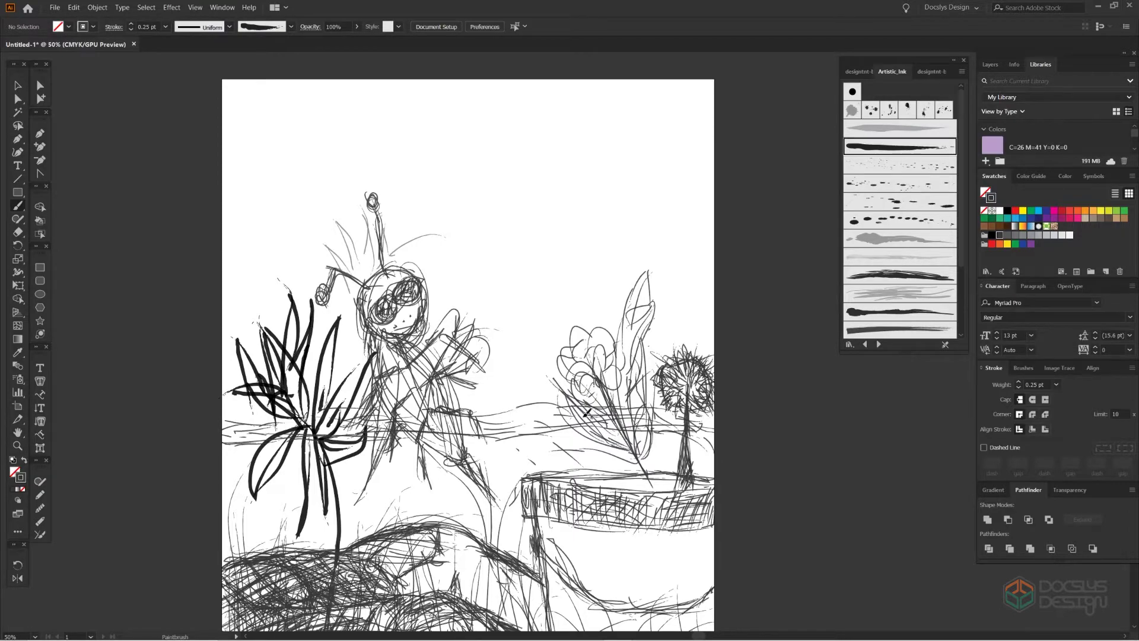
{"action": "mouse_move", "coordinate": [570, 349]}
{"action": "left_mouse_down"}
{"action": "mouse_move", "coordinate": [554, 279]}
{"action": "mouse_move", "coordinate": [584, 332]}
{"action": "mouse_move", "coordinate": [556, 358]}
{"action": "mouse_move", "coordinate": [599, 338]}
{"action": "mouse_move", "coordinate": [587, 379]}
{"action": "mouse_move", "coordinate": [594, 343]}
{"action": "mouse_move", "coordinate": [610, 359]}
{"action": "left_mouse_up"}
{"action": "mouse_move", "coordinate": [634, 474]}
{"action": "left_mouse_down"}
{"action": "mouse_move", "coordinate": [627, 446]}
{"action": "mouse_move", "coordinate": [646, 493]}
{"action": "mouse_move", "coordinate": [673, 419]}
{"action": "mouse_move", "coordinate": [688, 433]}
{"action": "left_mouse_up"}
{"action": "left_click_drag", "start_coordinate": [641, 382], "coordinate": [685, 425]}
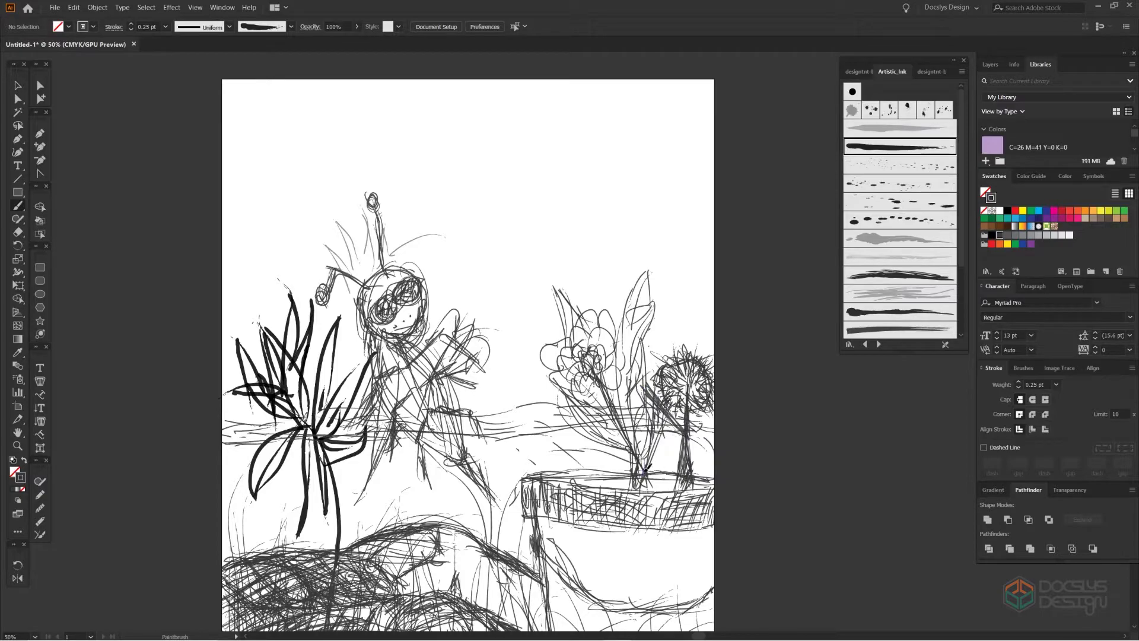
{"action": "left_click_drag", "start_coordinate": [662, 477], "coordinate": [658, 438]}
{"action": "mouse_move", "coordinate": [665, 344]}
{"action": "left_mouse_down"}
{"action": "mouse_move", "coordinate": [655, 270]}
{"action": "mouse_move", "coordinate": [694, 291]}
{"action": "mouse_move", "coordinate": [672, 344]}
{"action": "mouse_move", "coordinate": [632, 279]}
{"action": "mouse_move", "coordinate": [653, 323]}
{"action": "mouse_move", "coordinate": [677, 329]}
{"action": "mouse_move", "coordinate": [682, 290]}
{"action": "mouse_move", "coordinate": [661, 258]}
{"action": "mouse_move", "coordinate": [679, 460]}
{"action": "left_mouse_up"}
Undo a stray curved stroke and add vertical stems to the right flowers
{"action": "scroll", "coordinate": [682, 460], "scroll_direction": "up", "scroll_amount": 3}
{"action": "left_click_drag", "start_coordinate": [698, 527], "coordinate": [683, 537]}
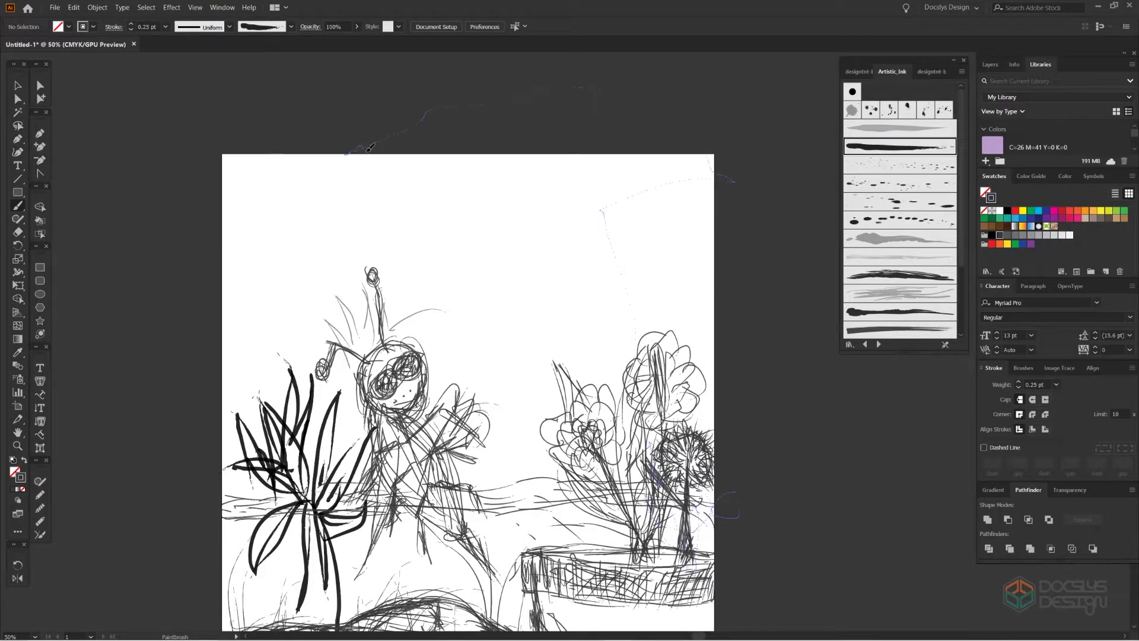
{"action": "left_click_drag", "start_coordinate": [370, 147], "coordinate": [383, 138]}
{"action": "key", "text": "ctrl+z"}
{"action": "scroll", "coordinate": [503, 246], "scroll_direction": "down", "scroll_amount": 2}
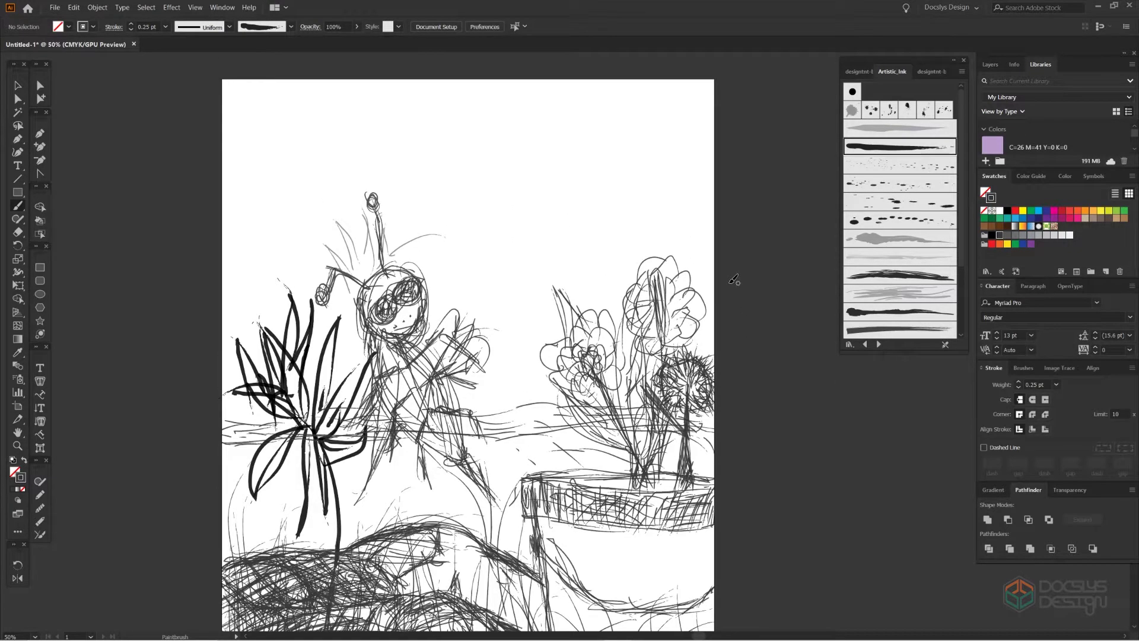
{"action": "left_click_drag", "start_coordinate": [666, 393], "coordinate": [663, 294]}
{"action": "left_click_drag", "start_coordinate": [670, 424], "coordinate": [667, 468]}
Draw a small creature by the stump rim and add lines around the stump
{"action": "mouse_move", "coordinate": [596, 455]}
{"action": "left_mouse_down"}
{"action": "mouse_move", "coordinate": [599, 483]}
{"action": "mouse_move", "coordinate": [586, 455]}
{"action": "mouse_move", "coordinate": [554, 451]}
{"action": "mouse_move", "coordinate": [587, 442]}
{"action": "mouse_move", "coordinate": [598, 473]}
{"action": "mouse_move", "coordinate": [584, 457]}
{"action": "mouse_move", "coordinate": [572, 483]}
{"action": "mouse_move", "coordinate": [590, 445]}
{"action": "left_mouse_up"}
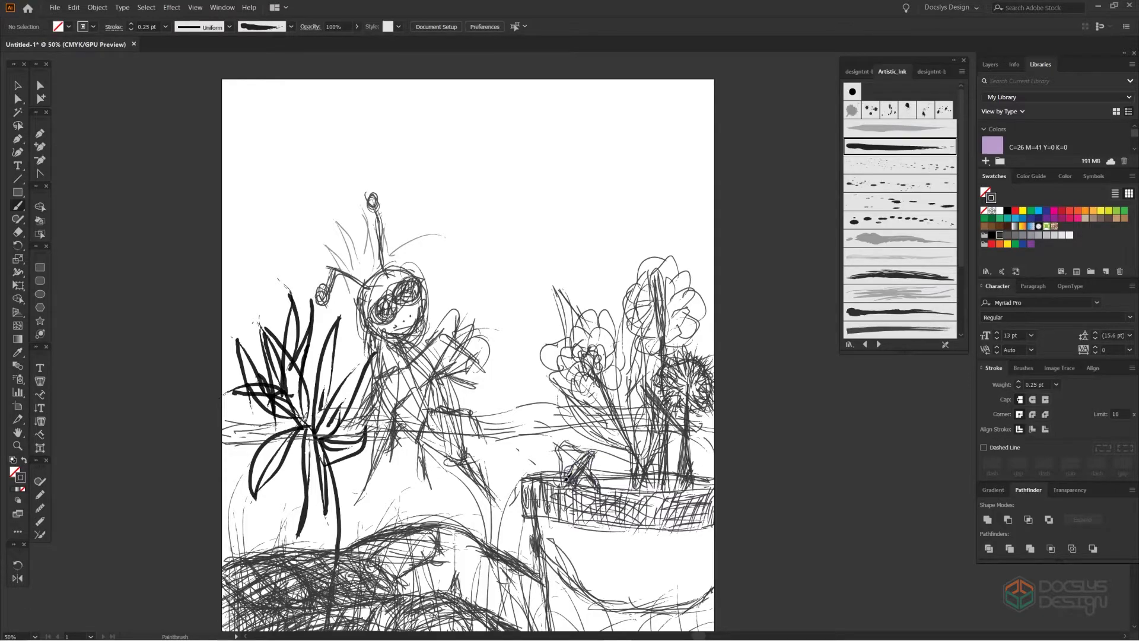
{"action": "mouse_move", "coordinate": [567, 486]}
{"action": "left_mouse_down"}
{"action": "mouse_move", "coordinate": [568, 446]}
{"action": "mouse_move", "coordinate": [591, 453]}
{"action": "mouse_move", "coordinate": [597, 489]}
{"action": "mouse_move", "coordinate": [585, 446]}
{"action": "left_mouse_up"}
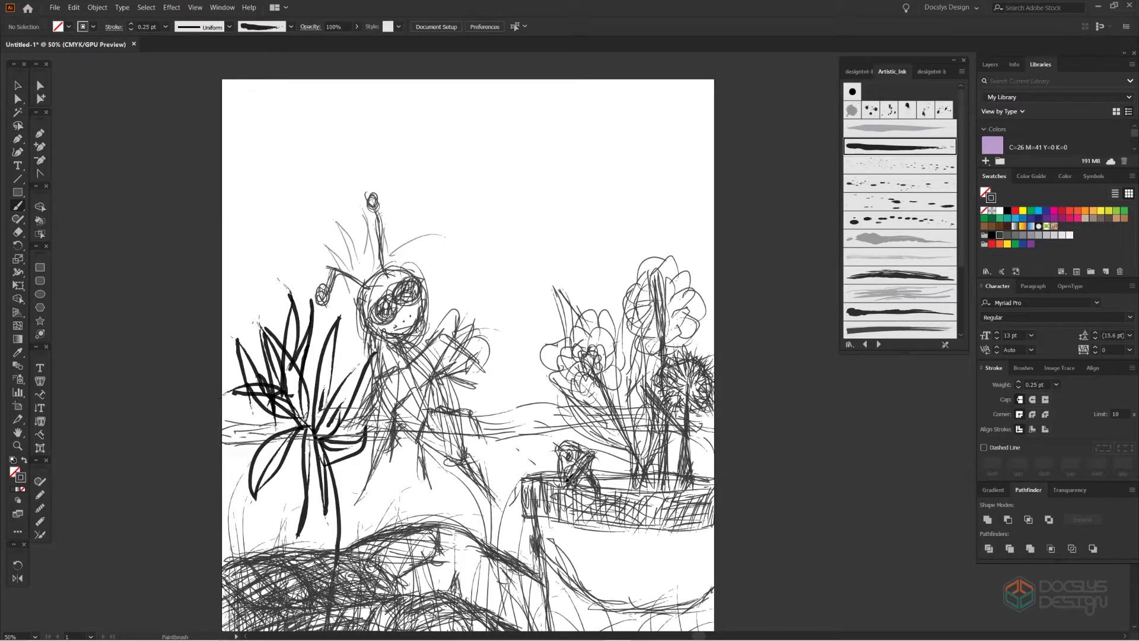
{"action": "left_click_drag", "start_coordinate": [617, 436], "coordinate": [602, 490]}
{"action": "mouse_move", "coordinate": [585, 430]}
{"action": "left_mouse_down"}
{"action": "mouse_move", "coordinate": [507, 400]}
{"action": "mouse_move", "coordinate": [561, 454]}
{"action": "left_mouse_up"}
{"action": "left_click_drag", "start_coordinate": [551, 409], "coordinate": [521, 499]}
{"action": "left_click_drag", "start_coordinate": [596, 409], "coordinate": [614, 498]}
Add more vertical stems and scribble shading among the stump's flowers
{"action": "left_click_drag", "start_coordinate": [635, 431], "coordinate": [626, 495]}
{"action": "left_click_drag", "start_coordinate": [673, 416], "coordinate": [671, 478]}
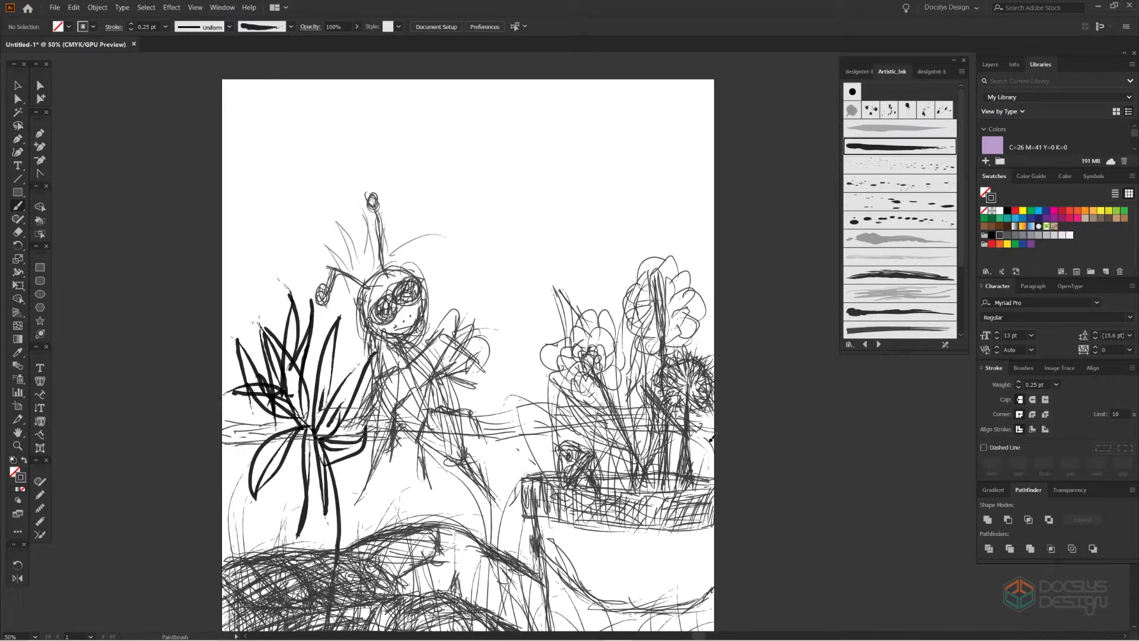
{"action": "mouse_move", "coordinate": [709, 425]}
{"action": "left_mouse_down"}
{"action": "mouse_move", "coordinate": [697, 486]}
{"action": "mouse_move", "coordinate": [664, 349]}
{"action": "left_mouse_up"}
{"action": "key", "text": "ctrl+minus"}
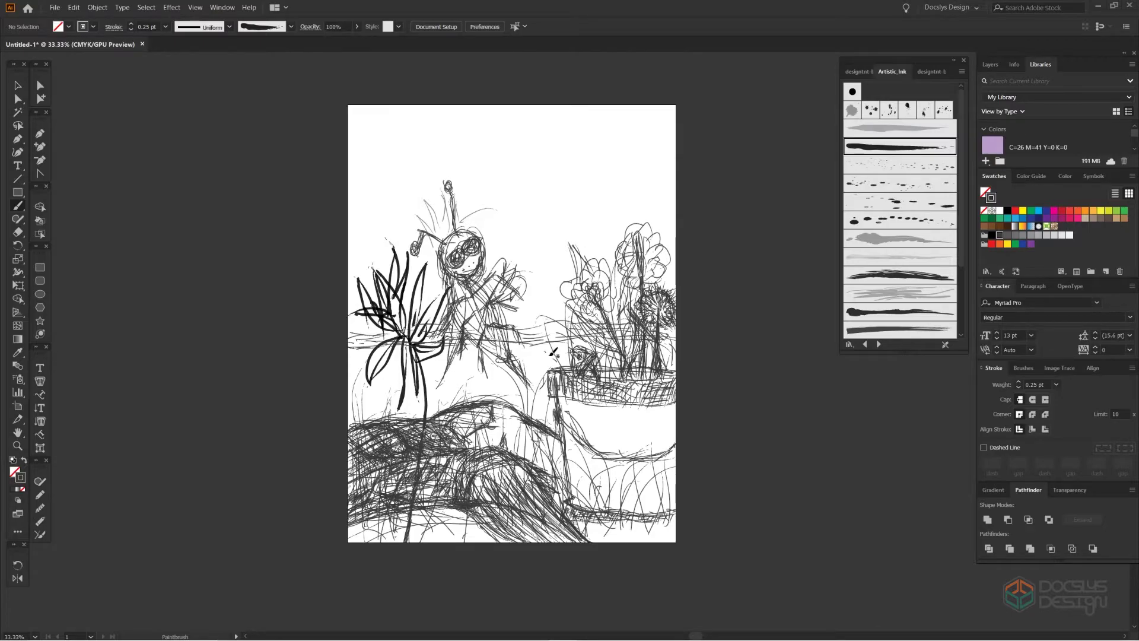
{"action": "scroll", "coordinate": [553, 352], "scroll_direction": "up", "scroll_amount": 3}
{"action": "scroll", "coordinate": [675, 355], "scroll_direction": "down", "scroll_amount": 1}
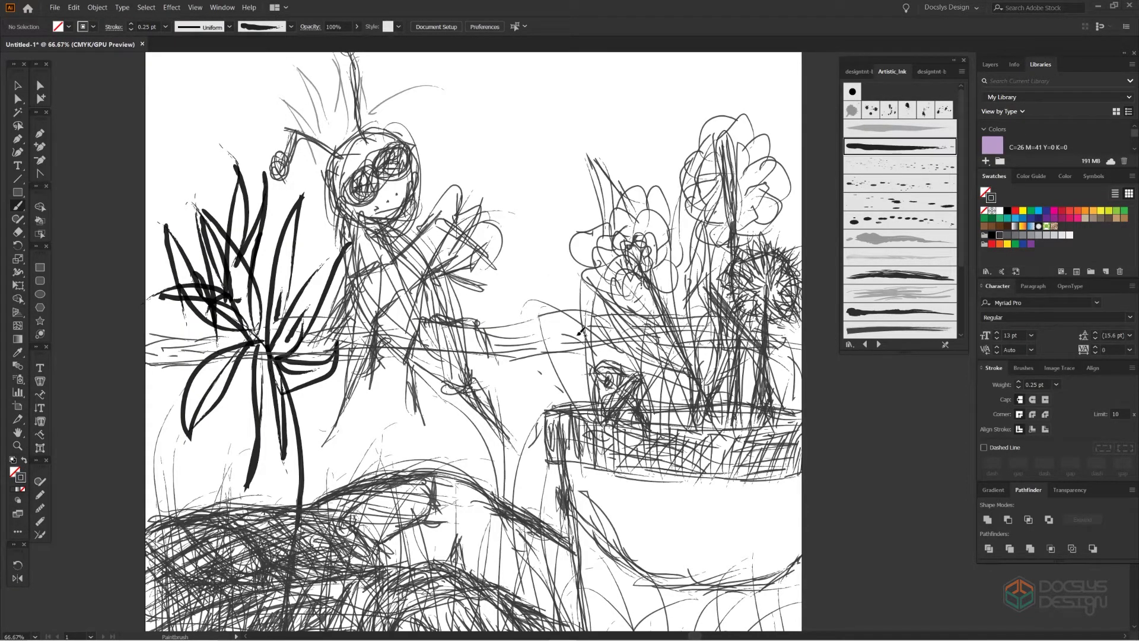
{"action": "left_click_drag", "start_coordinate": [663, 403], "coordinate": [653, 344]}
{"action": "mouse_move", "coordinate": [671, 408]}
{"action": "left_mouse_down"}
{"action": "mouse_move", "coordinate": [665, 365]}
{"action": "mouse_move", "coordinate": [662, 394]}
{"action": "left_mouse_up"}
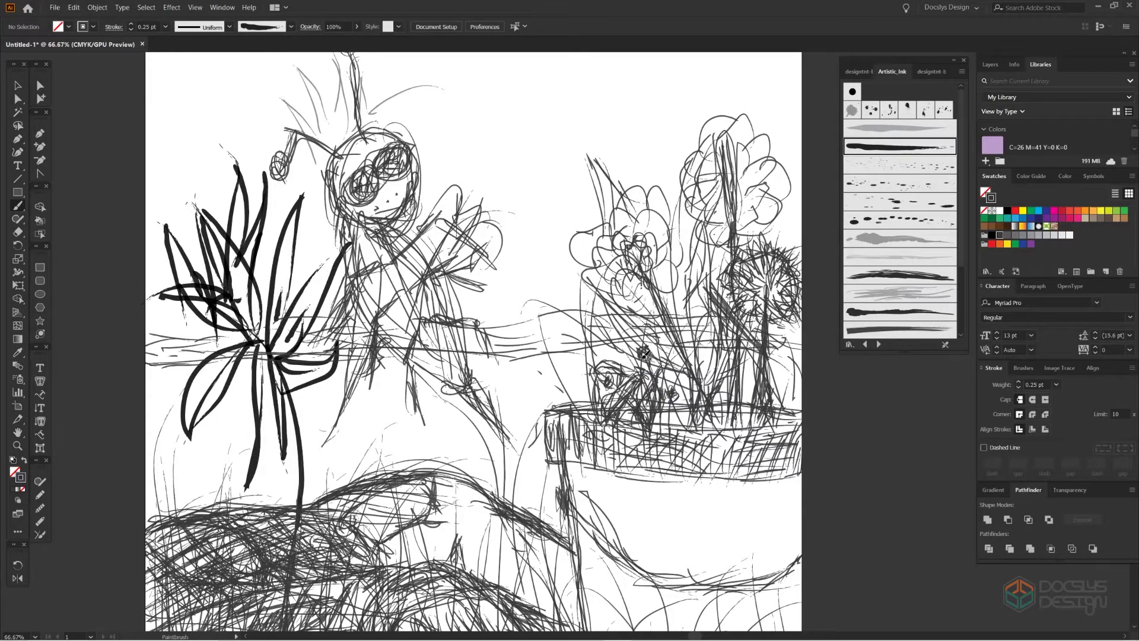
{"action": "mouse_move", "coordinate": [649, 341]}
{"action": "left_mouse_down"}
{"action": "mouse_move", "coordinate": [667, 363]}
{"action": "mouse_move", "coordinate": [634, 371]}
{"action": "mouse_move", "coordinate": [637, 342]}
{"action": "mouse_move", "coordinate": [666, 373]}
{"action": "mouse_move", "coordinate": [605, 353]}
{"action": "mouse_move", "coordinate": [673, 372]}
{"action": "mouse_move", "coordinate": [651, 349]}
{"action": "left_mouse_up"}
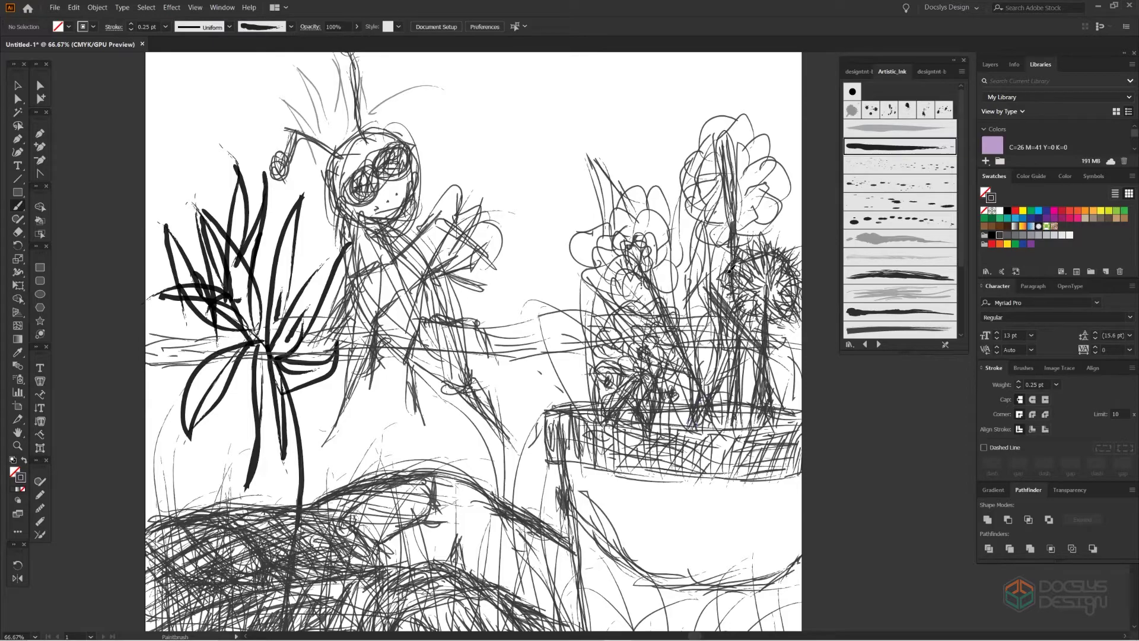
Add thin strokes between the bug and flowers and dark strokes left of the flower cluster
{"action": "scroll", "coordinate": [730, 268], "scroll_direction": "up", "scroll_amount": 2}
{"action": "scroll", "coordinate": [653, 296], "scroll_direction": "up", "scroll_amount": 2}
{"action": "scroll", "coordinate": [581, 323], "scroll_direction": "down", "scroll_amount": 1}
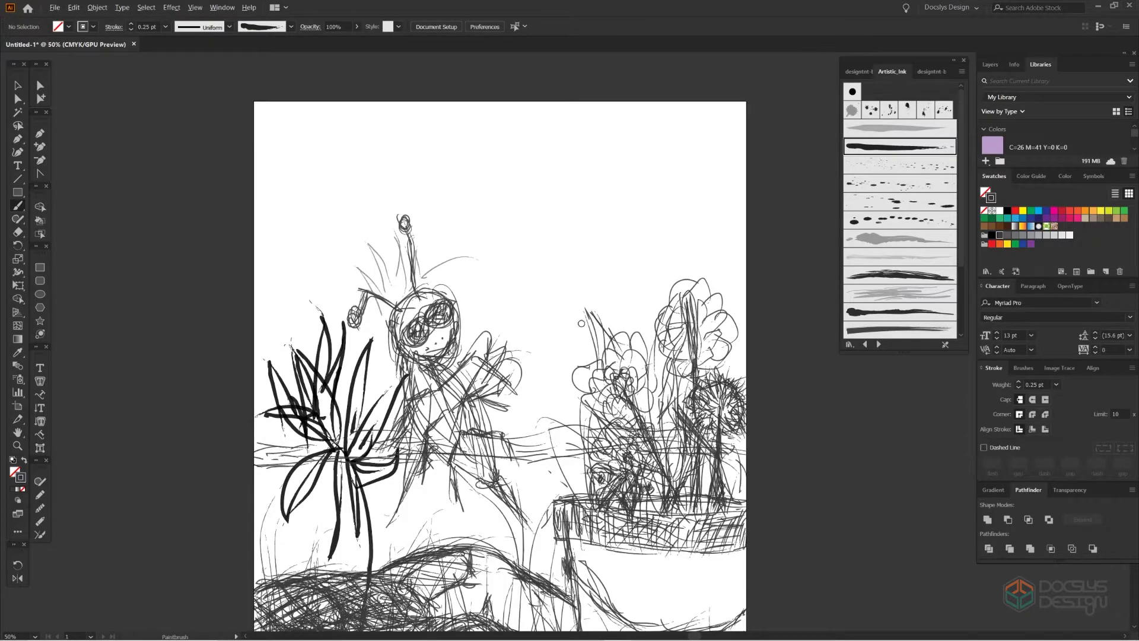
{"action": "scroll", "coordinate": [777, 297], "scroll_direction": "down", "scroll_amount": 3}
{"action": "scroll", "coordinate": [773, 392], "scroll_direction": "down", "scroll_amount": 2}
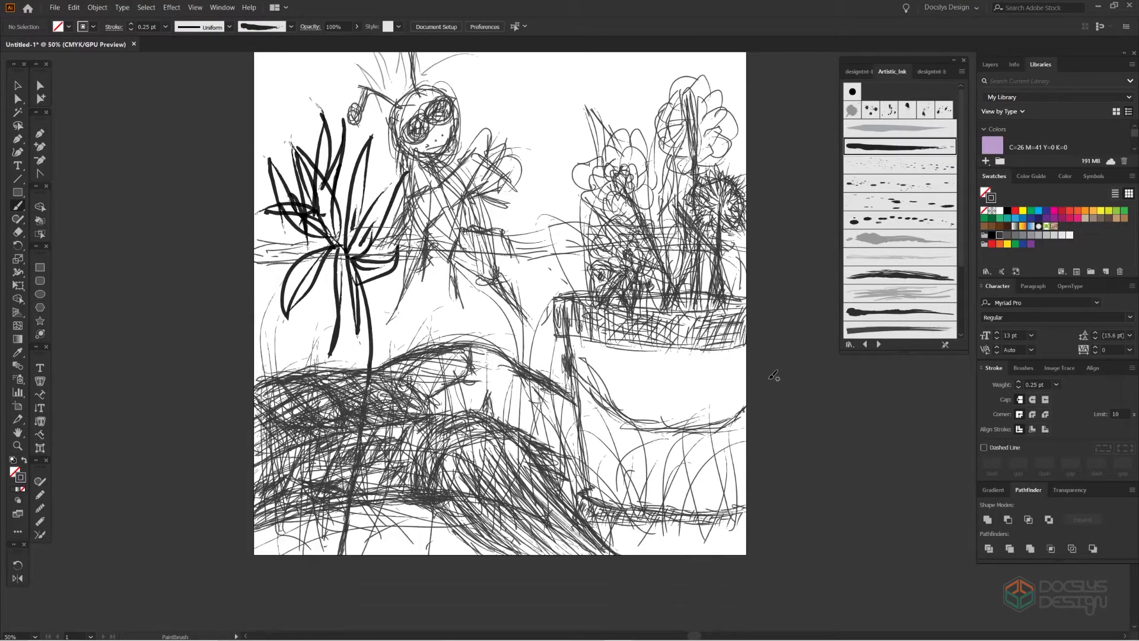
{"action": "scroll", "coordinate": [773, 375], "scroll_direction": "down", "scroll_amount": 1}
{"action": "scroll", "coordinate": [774, 374], "scroll_direction": "up", "scroll_amount": 2}
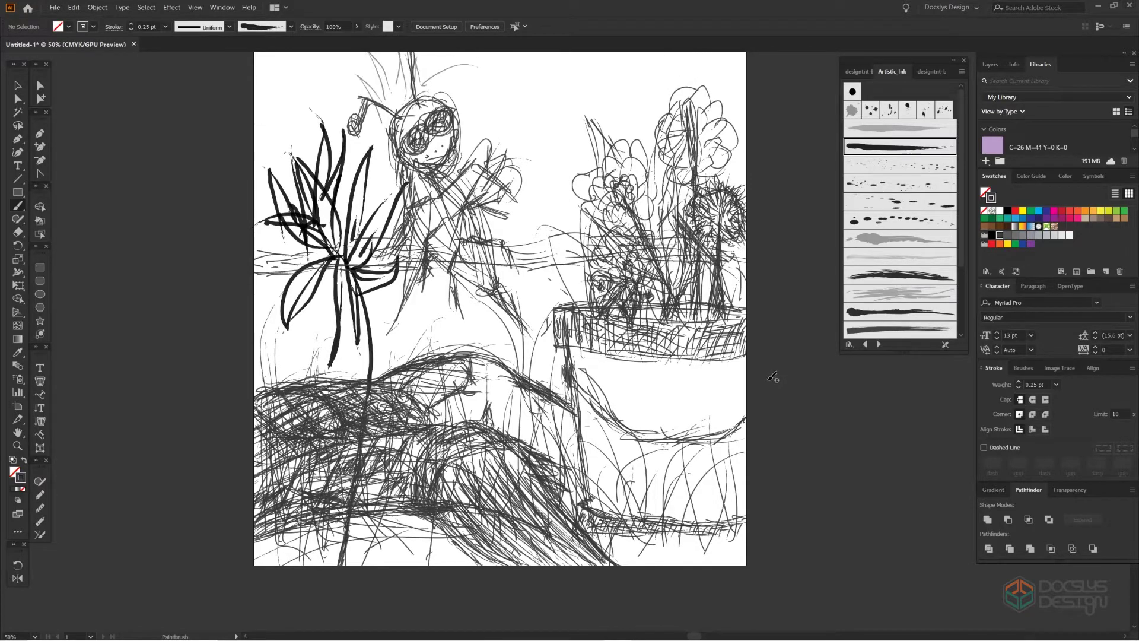
{"action": "scroll", "coordinate": [773, 375], "scroll_direction": "up", "scroll_amount": 2}
{"action": "scroll", "coordinate": [772, 376], "scroll_direction": "up", "scroll_amount": 2}
{"action": "scroll", "coordinate": [773, 376], "scroll_direction": "up", "scroll_amount": 2}
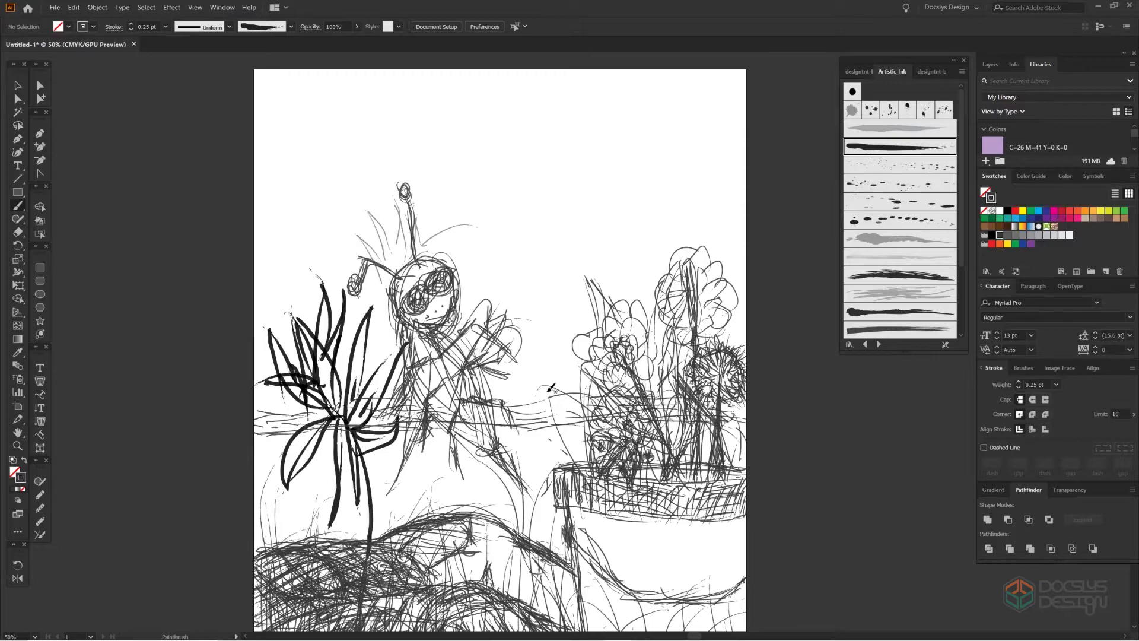
{"action": "left_click_drag", "start_coordinate": [534, 377], "coordinate": [572, 380]}
{"action": "left_click_drag", "start_coordinate": [578, 377], "coordinate": [570, 401]}
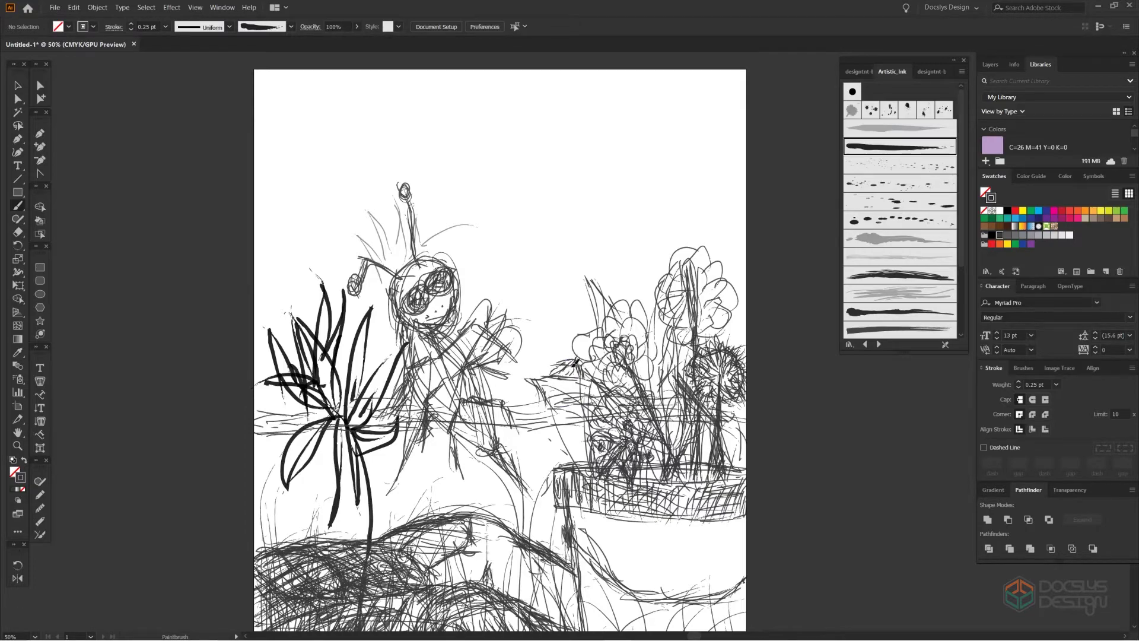
{"action": "mouse_move", "coordinate": [574, 362]}
{"action": "left_mouse_down"}
{"action": "mouse_move", "coordinate": [549, 373]}
{"action": "mouse_move", "coordinate": [554, 405]}
{"action": "mouse_move", "coordinate": [563, 394]}
{"action": "left_mouse_up"}
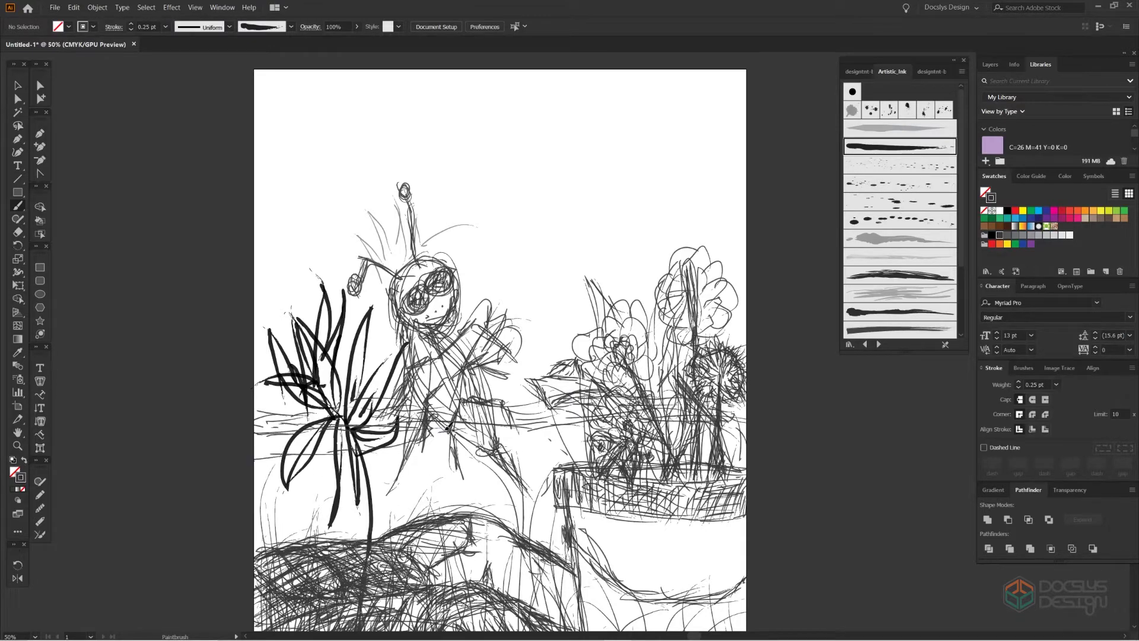
Draw long horizontal ground lines across the middle and darken the right flower cluster
{"action": "left_click_drag", "start_coordinate": [448, 429], "coordinate": [351, 436]}
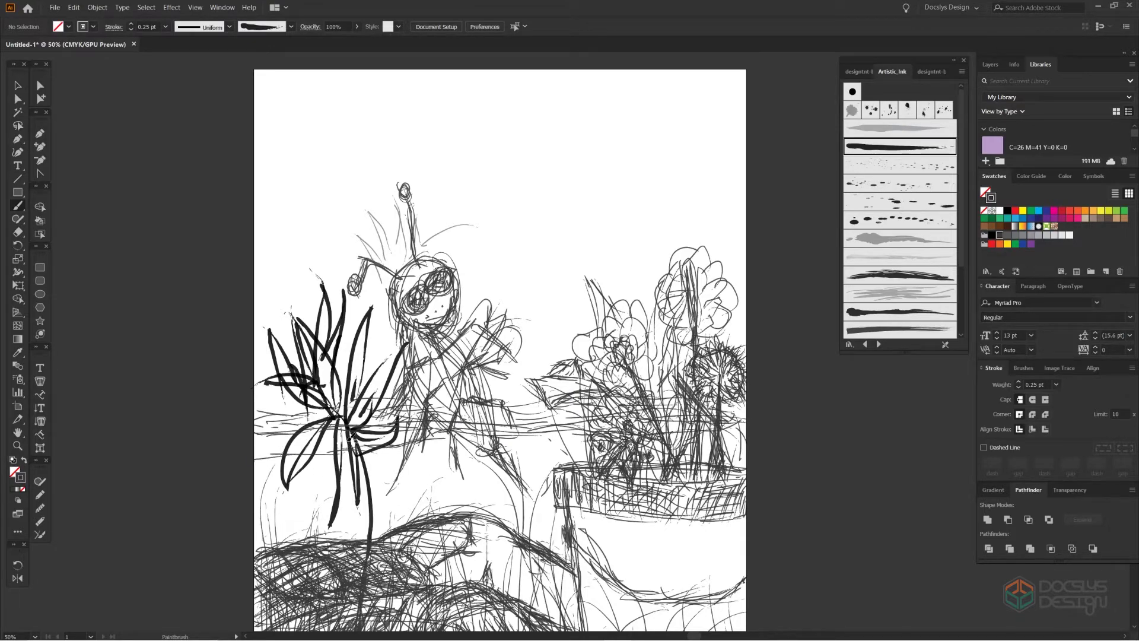
{"action": "left_click_drag", "start_coordinate": [537, 419], "coordinate": [461, 428]}
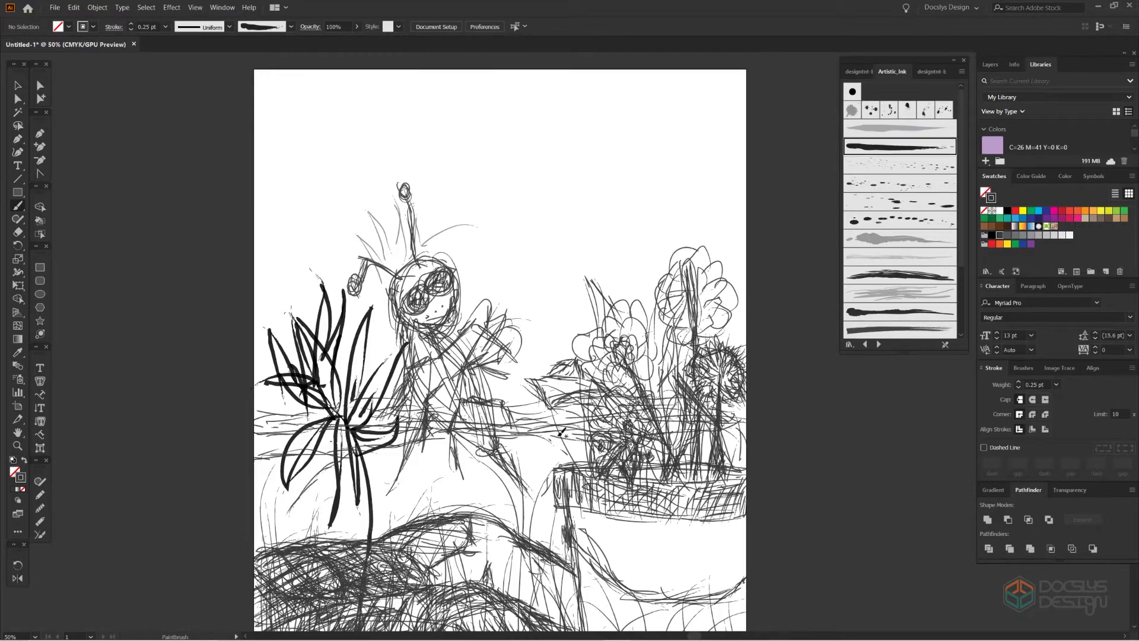
{"action": "mouse_move", "coordinate": [536, 429]}
{"action": "left_mouse_down"}
{"action": "mouse_move", "coordinate": [602, 400]}
{"action": "mouse_move", "coordinate": [314, 492]}
{"action": "left_mouse_up"}
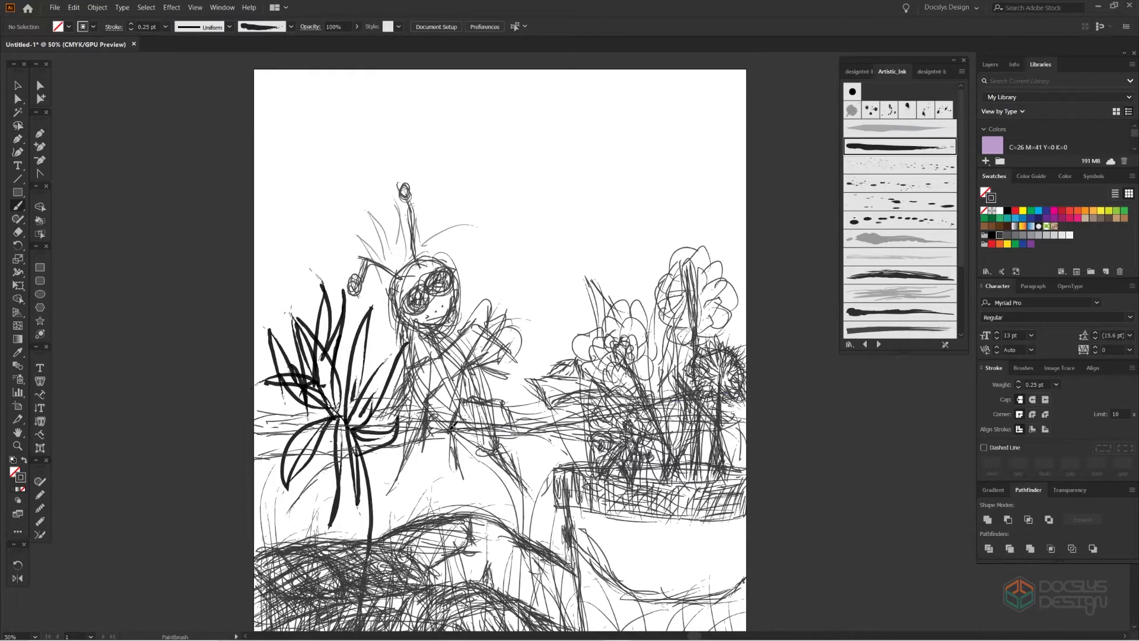
{"action": "mouse_move", "coordinate": [338, 452]}
{"action": "left_mouse_down"}
{"action": "mouse_move", "coordinate": [257, 459]}
{"action": "mouse_move", "coordinate": [350, 434]}
{"action": "left_mouse_up"}
{"action": "left_click_drag", "start_coordinate": [261, 410], "coordinate": [586, 388]}
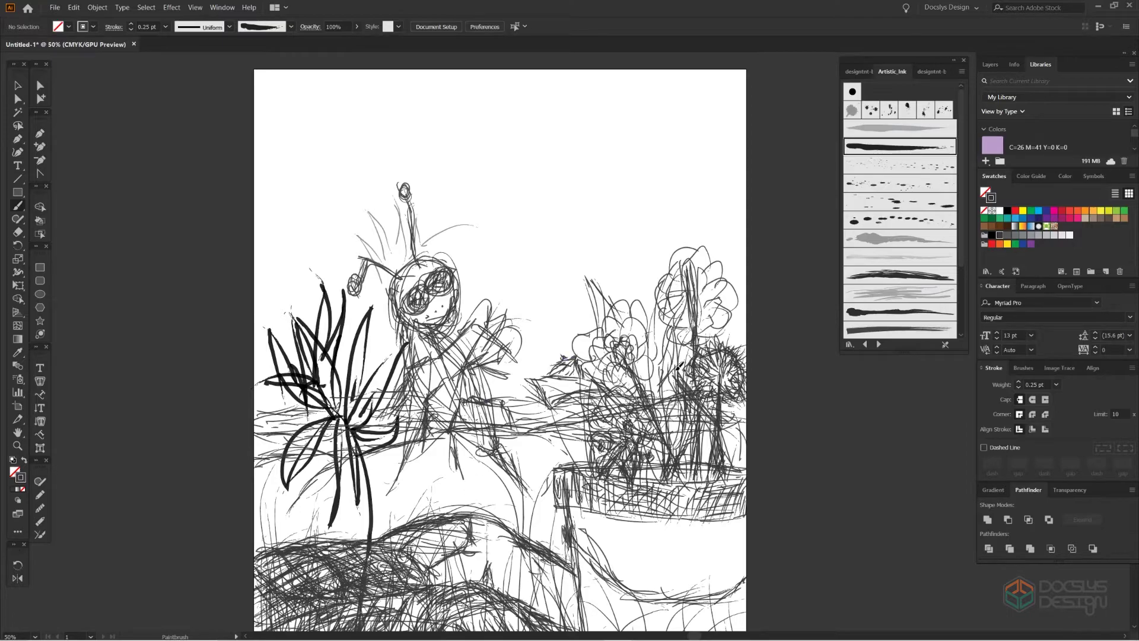
{"action": "mouse_move", "coordinate": [672, 369]}
{"action": "left_mouse_down"}
{"action": "mouse_move", "coordinate": [669, 397]}
{"action": "mouse_move", "coordinate": [643, 395]}
{"action": "mouse_move", "coordinate": [632, 362]}
{"action": "mouse_move", "coordinate": [599, 372]}
{"action": "mouse_move", "coordinate": [629, 372]}
{"action": "mouse_move", "coordinate": [620, 397]}
{"action": "mouse_move", "coordinate": [570, 401]}
{"action": "mouse_move", "coordinate": [533, 377]}
{"action": "mouse_move", "coordinate": [555, 403]}
{"action": "mouse_move", "coordinate": [550, 379]}
{"action": "mouse_move", "coordinate": [579, 395]}
{"action": "mouse_move", "coordinate": [576, 407]}
{"action": "mouse_move", "coordinate": [628, 373]}
{"action": "left_mouse_up"}
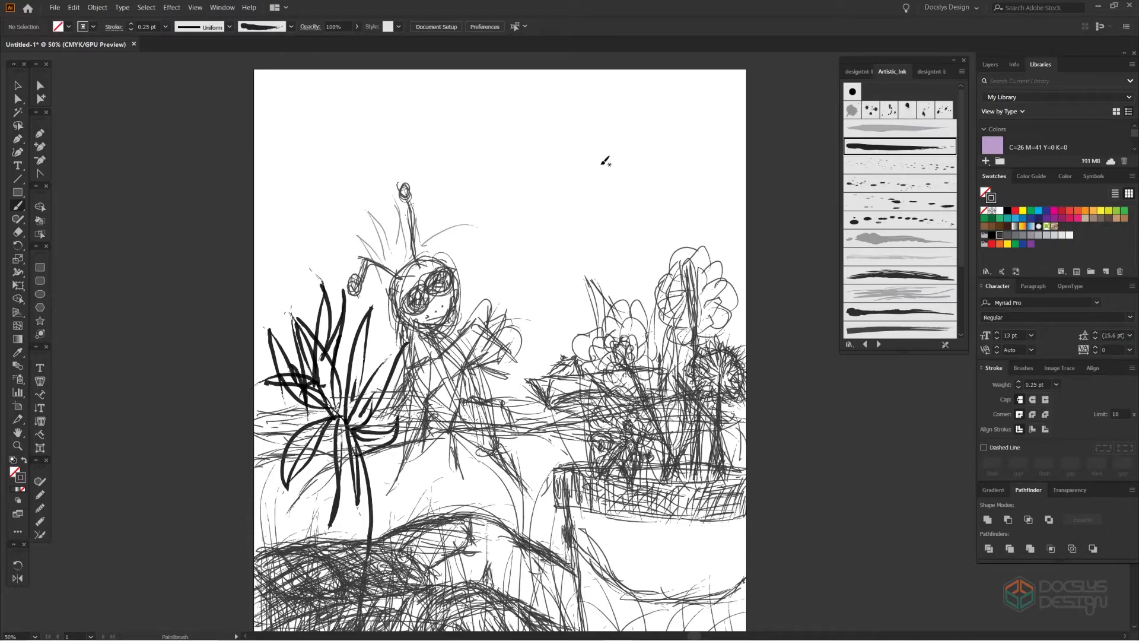
Draw looping cloud outlines across the top-left, top-right and middle of the sky
{"action": "mouse_move", "coordinate": [605, 160]}
{"action": "left_mouse_down"}
{"action": "mouse_move", "coordinate": [644, 178]}
{"action": "mouse_move", "coordinate": [572, 168]}
{"action": "left_mouse_up"}
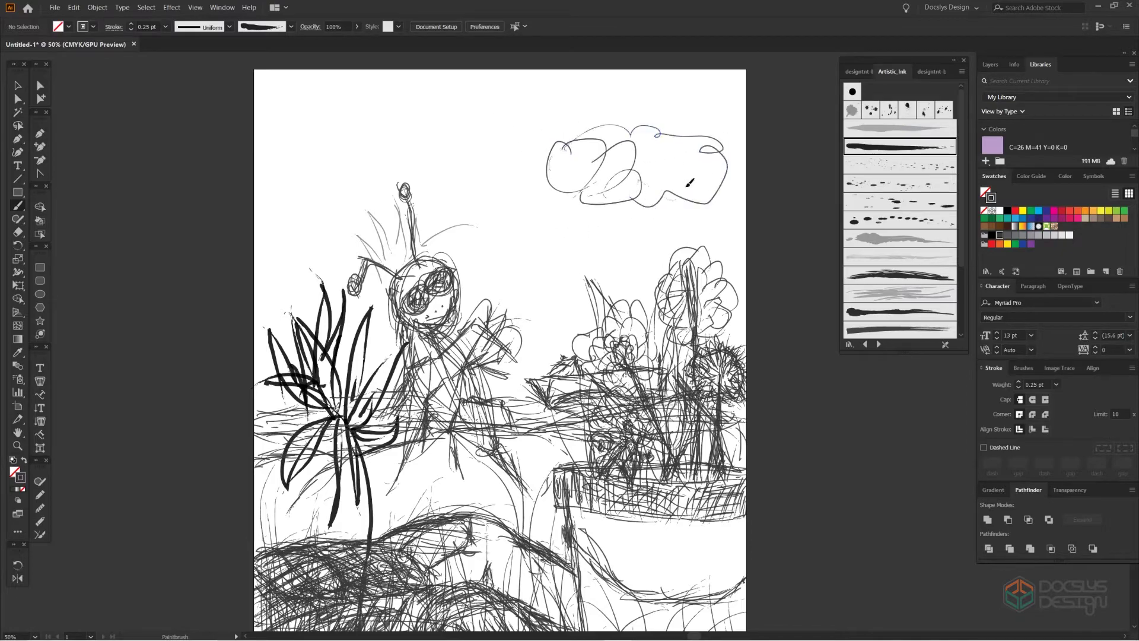
{"action": "mouse_move", "coordinate": [694, 136]}
{"action": "left_mouse_down"}
{"action": "mouse_move", "coordinate": [599, 190]}
{"action": "mouse_move", "coordinate": [500, 195]}
{"action": "mouse_move", "coordinate": [551, 212]}
{"action": "left_mouse_up"}
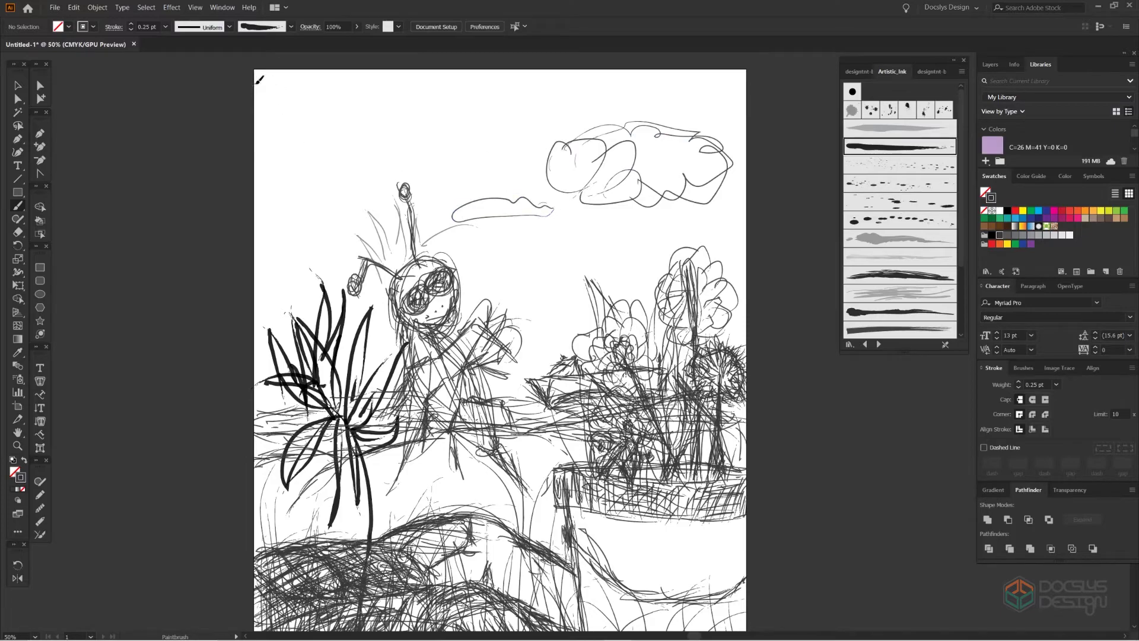
{"action": "mouse_move", "coordinate": [257, 78]}
{"action": "left_mouse_down"}
{"action": "mouse_move", "coordinate": [256, 133]}
{"action": "mouse_move", "coordinate": [375, 125]}
{"action": "left_mouse_up"}
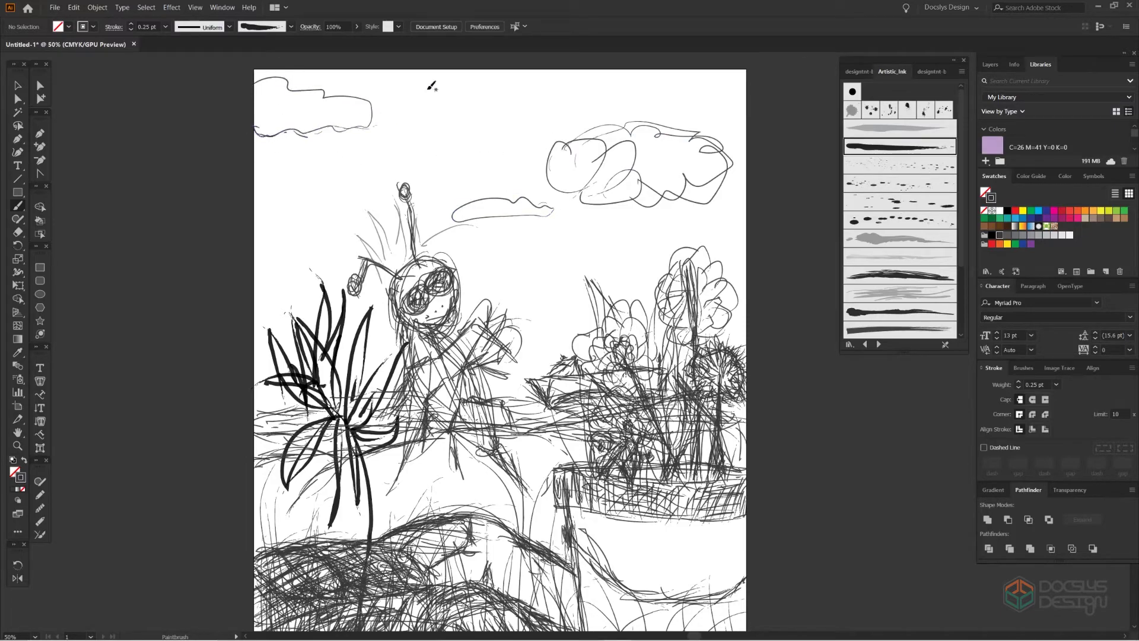
{"action": "left_click_drag", "start_coordinate": [745, 82], "coordinate": [743, 111]}
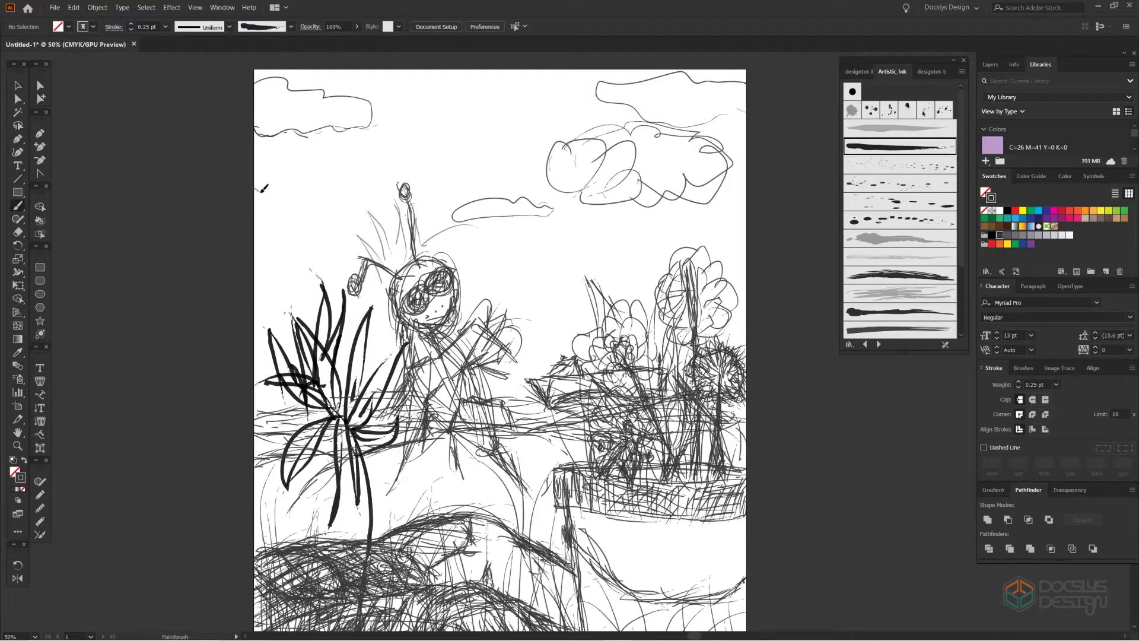
{"action": "left_click_drag", "start_coordinate": [260, 191], "coordinate": [254, 221]}
Draw a round sun outline with six radiating rays
{"action": "left_click_drag", "start_coordinate": [596, 83], "coordinate": [587, 209]}
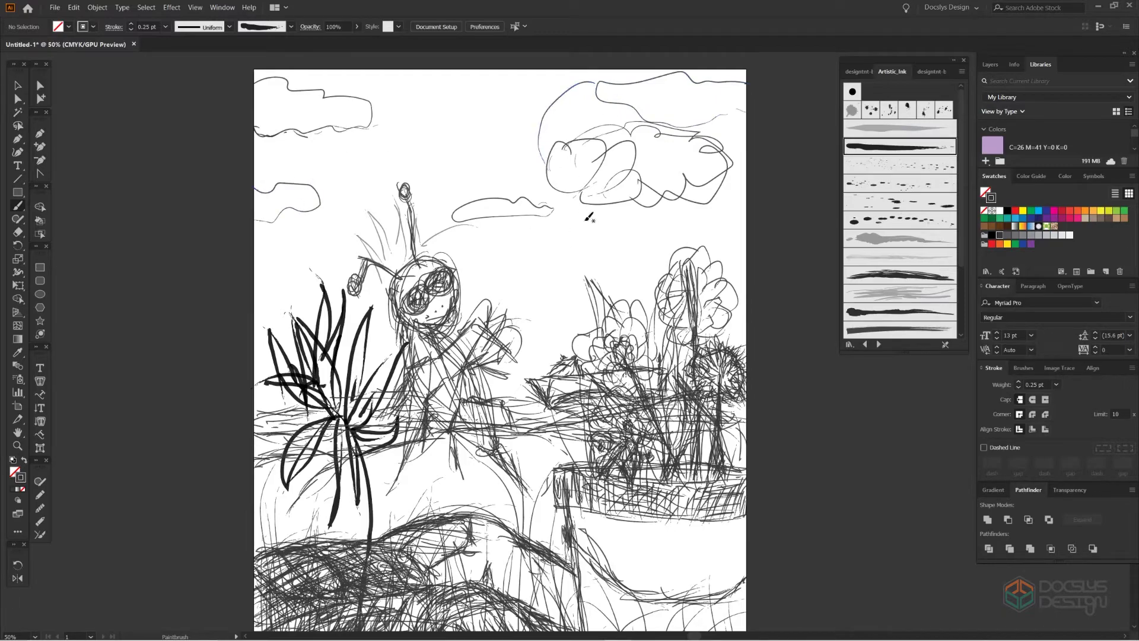
{"action": "mouse_move", "coordinate": [667, 130]}
{"action": "left_mouse_down"}
{"action": "mouse_move", "coordinate": [639, 90]}
{"action": "mouse_move", "coordinate": [663, 193]}
{"action": "left_mouse_up"}
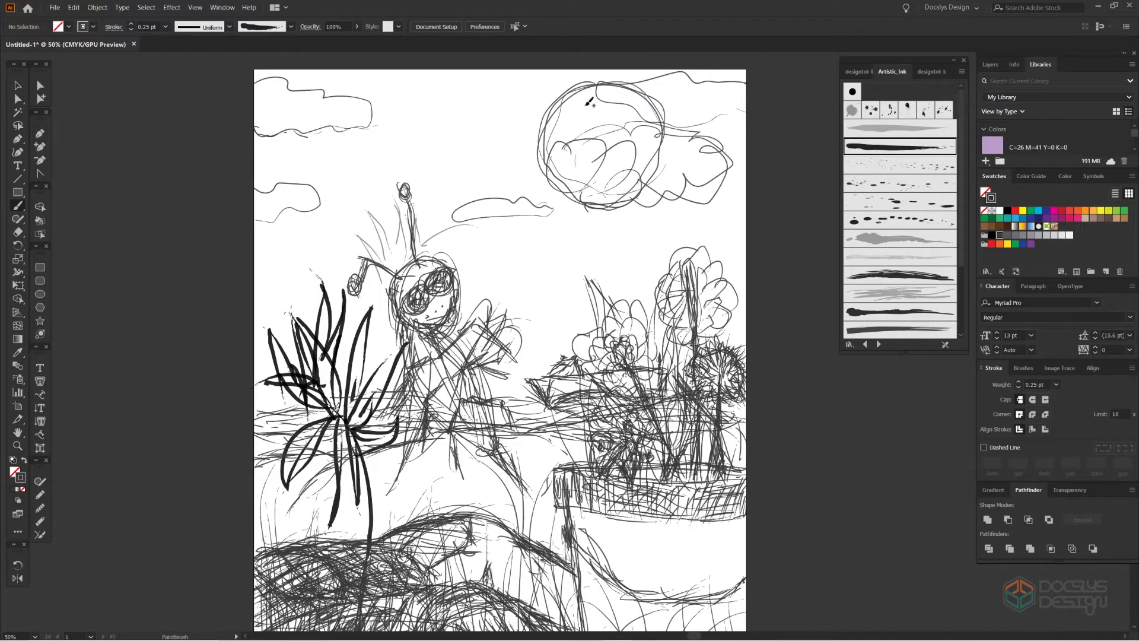
{"action": "left_click_drag", "start_coordinate": [626, 213], "coordinate": [644, 261]}
{"action": "left_click_drag", "start_coordinate": [596, 231], "coordinate": [574, 289]}
{"action": "left_click_drag", "start_coordinate": [549, 221], "coordinate": [522, 258]}
{"action": "left_click_drag", "start_coordinate": [519, 150], "coordinate": [450, 156]}
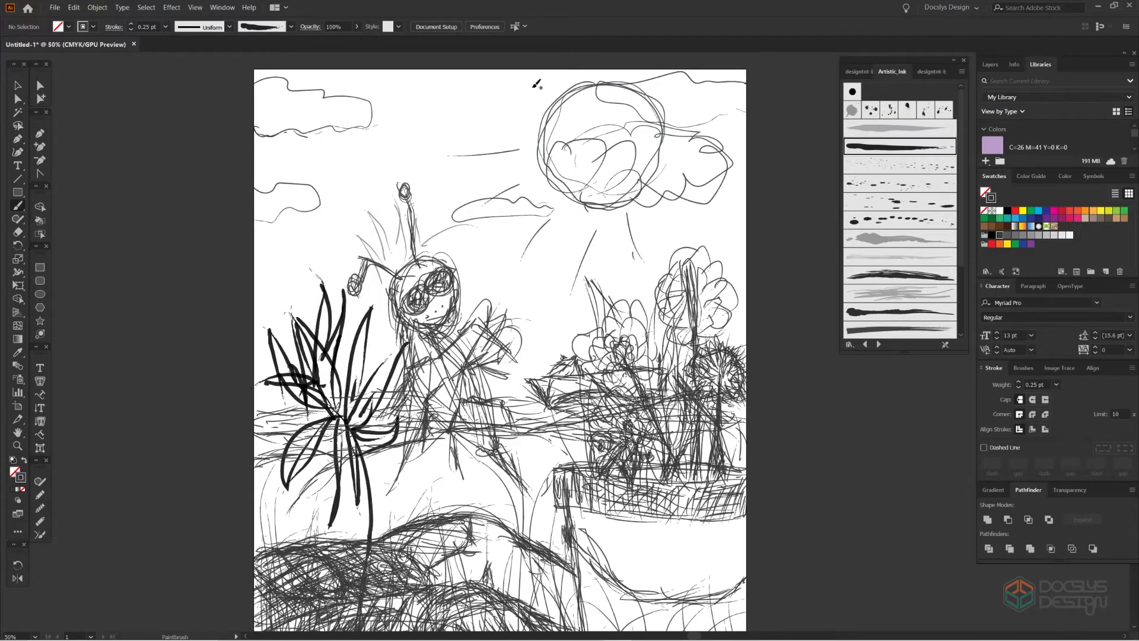
{"action": "left_click_drag", "start_coordinate": [532, 94], "coordinate": [473, 107]}
{"action": "left_click_drag", "start_coordinate": [658, 178], "coordinate": [694, 224]}
Extend the cloud right of the sun, scribble shading inside the sun, and draw a small round face
{"action": "left_click_drag", "start_coordinate": [684, 151], "coordinate": [742, 188]}
{"action": "mouse_move", "coordinate": [542, 147]}
{"action": "left_mouse_down"}
{"action": "mouse_move", "coordinate": [605, 106]}
{"action": "mouse_move", "coordinate": [634, 172]}
{"action": "left_mouse_up"}
{"action": "left_click_drag", "start_coordinate": [587, 119], "coordinate": [622, 117]}
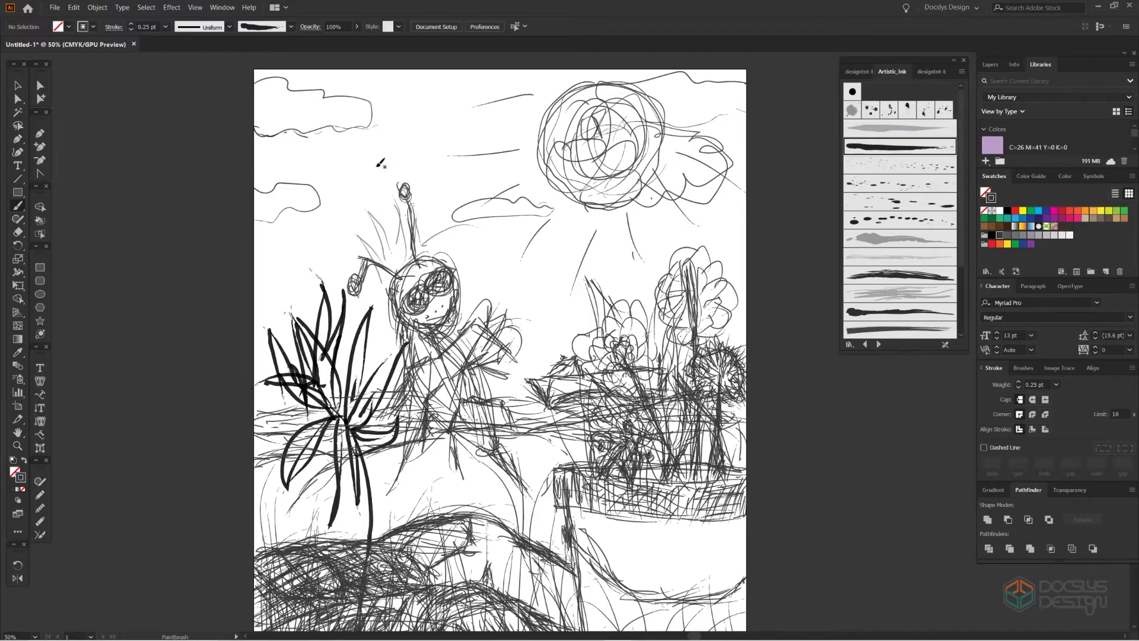
{"action": "mouse_move", "coordinate": [399, 134]}
{"action": "left_mouse_down"}
{"action": "mouse_move", "coordinate": [422, 121]}
{"action": "mouse_move", "coordinate": [440, 145]}
{"action": "mouse_move", "coordinate": [394, 111]}
{"action": "mouse_move", "coordinate": [549, 93]}
{"action": "mouse_move", "coordinate": [543, 115]}
{"action": "mouse_move", "coordinate": [456, 129]}
{"action": "mouse_move", "coordinate": [533, 114]}
{"action": "mouse_move", "coordinate": [459, 162]}
{"action": "left_mouse_up"}
Sketch the insect's body with short leg strokes underneath and marks below its mouth
{"action": "mouse_move", "coordinate": [451, 110]}
{"action": "left_mouse_down"}
{"action": "mouse_move", "coordinate": [567, 89]}
{"action": "mouse_move", "coordinate": [541, 109]}
{"action": "left_mouse_up"}
{"action": "left_click_drag", "start_coordinate": [467, 166], "coordinate": [461, 196]}
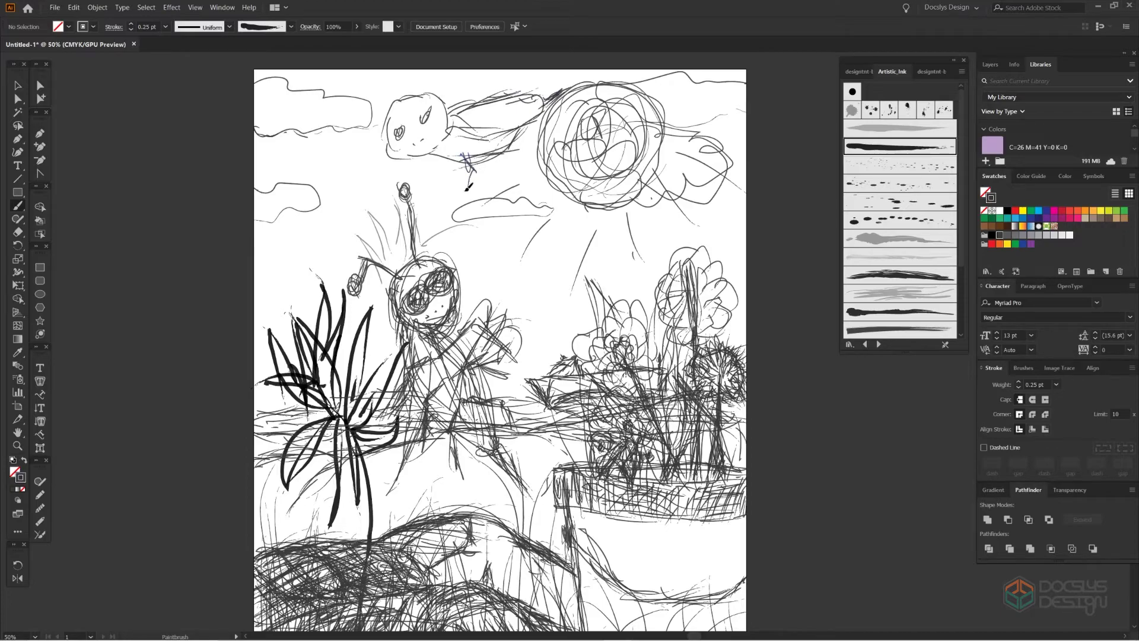
{"action": "mouse_move", "coordinate": [482, 142]}
{"action": "left_mouse_down"}
{"action": "mouse_move", "coordinate": [507, 155]}
{"action": "mouse_move", "coordinate": [493, 181]}
{"action": "mouse_move", "coordinate": [513, 172]}
{"action": "left_mouse_up"}
{"action": "left_click_drag", "start_coordinate": [448, 149], "coordinate": [441, 183]}
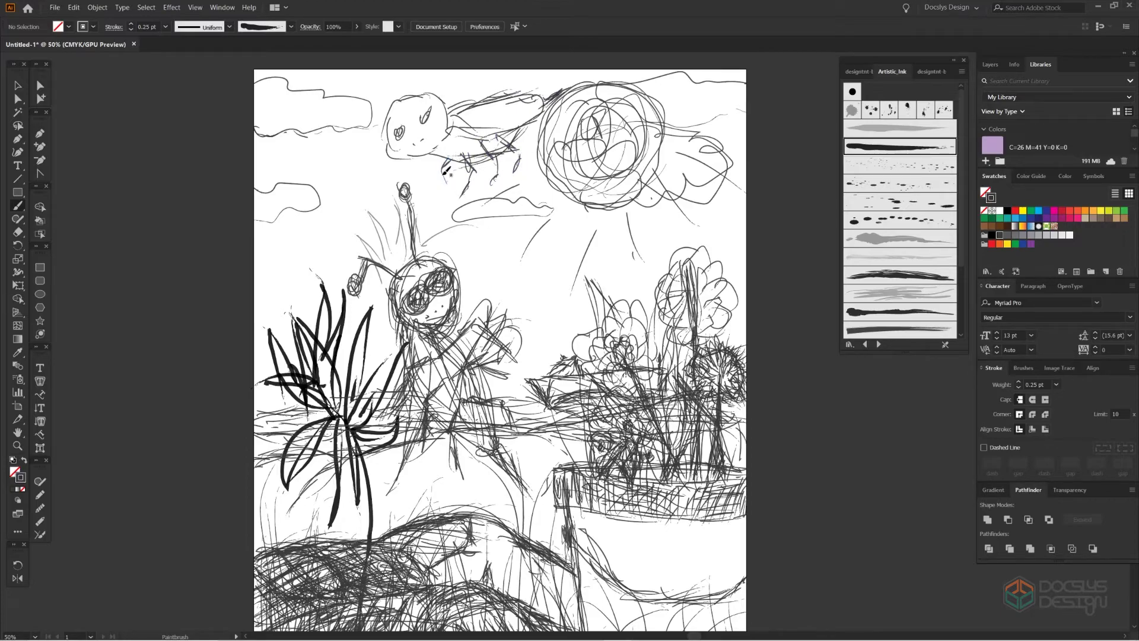
{"action": "left_click_drag", "start_coordinate": [489, 153], "coordinate": [477, 176]}
{"action": "left_click_drag", "start_coordinate": [516, 139], "coordinate": [514, 170]}
{"action": "mouse_move", "coordinate": [415, 151]}
{"action": "left_mouse_down"}
{"action": "mouse_move", "coordinate": [444, 157]}
{"action": "mouse_move", "coordinate": [431, 175]}
{"action": "left_mouse_up"}
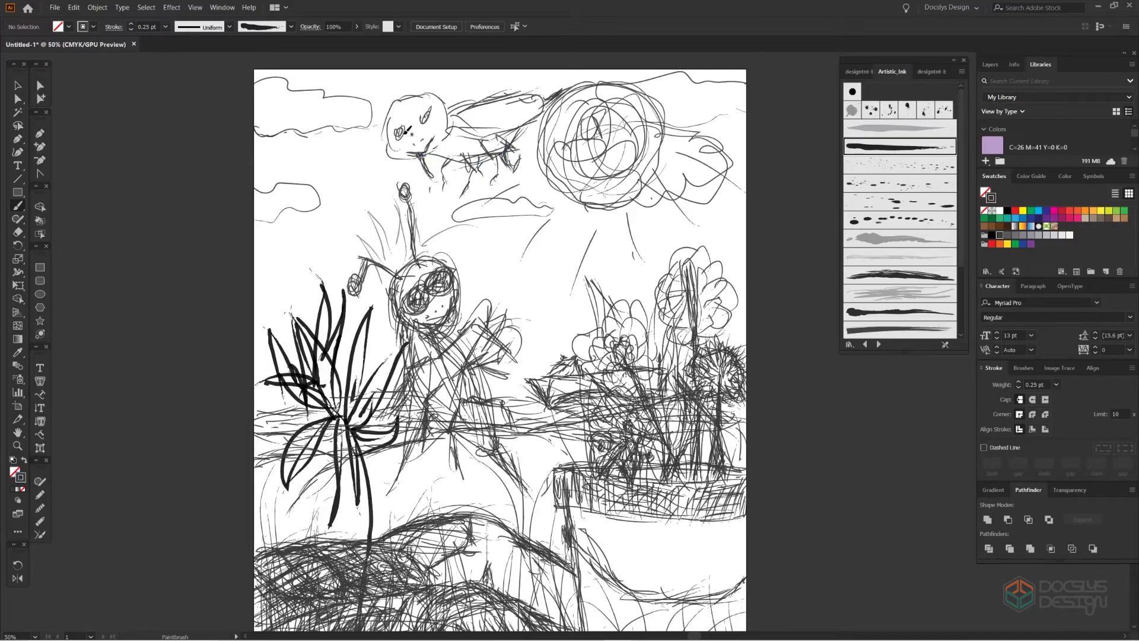
Add looped antennae, wing hatching, the body underside and legs, plus an arm on the bug figure
{"action": "left_click_drag", "start_coordinate": [416, 94], "coordinate": [454, 88]}
{"action": "left_click_drag", "start_coordinate": [387, 91], "coordinate": [375, 94]}
{"action": "mouse_move", "coordinate": [491, 114]}
{"action": "left_mouse_down"}
{"action": "mouse_move", "coordinate": [462, 129]}
{"action": "mouse_move", "coordinate": [519, 99]}
{"action": "mouse_move", "coordinate": [491, 134]}
{"action": "mouse_move", "coordinate": [525, 98]}
{"action": "mouse_move", "coordinate": [507, 131]}
{"action": "mouse_move", "coordinate": [529, 126]}
{"action": "left_mouse_up"}
{"action": "mouse_move", "coordinate": [447, 155]}
{"action": "left_mouse_down"}
{"action": "mouse_move", "coordinate": [427, 164]}
{"action": "mouse_move", "coordinate": [473, 164]}
{"action": "mouse_move", "coordinate": [454, 143]}
{"action": "left_mouse_up"}
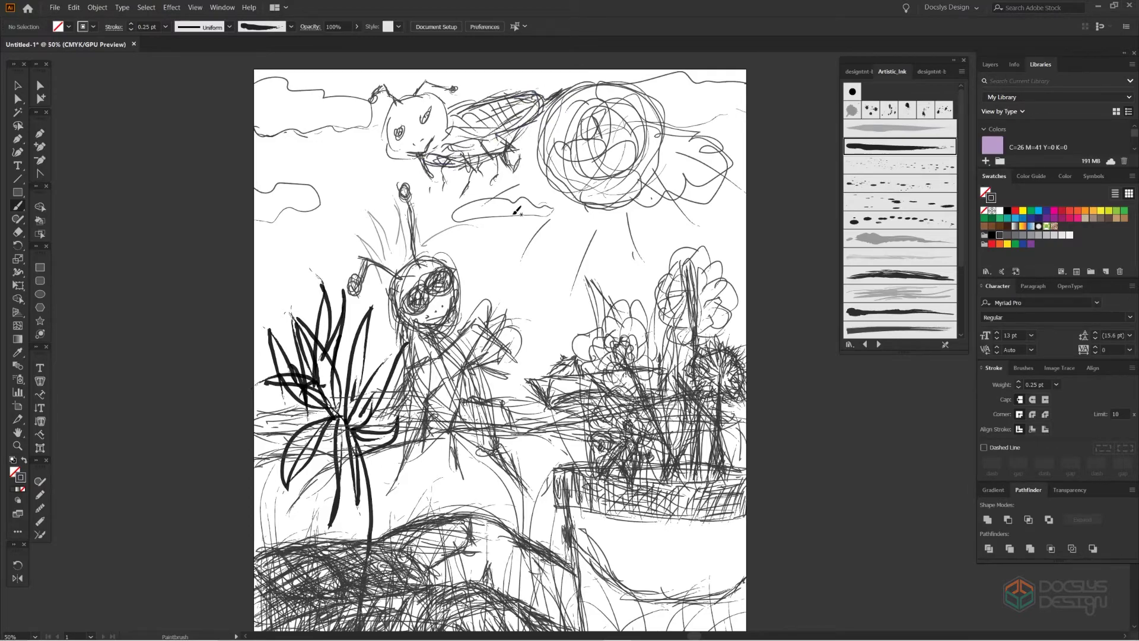
{"action": "left_click_drag", "start_coordinate": [520, 325], "coordinate": [516, 361]}
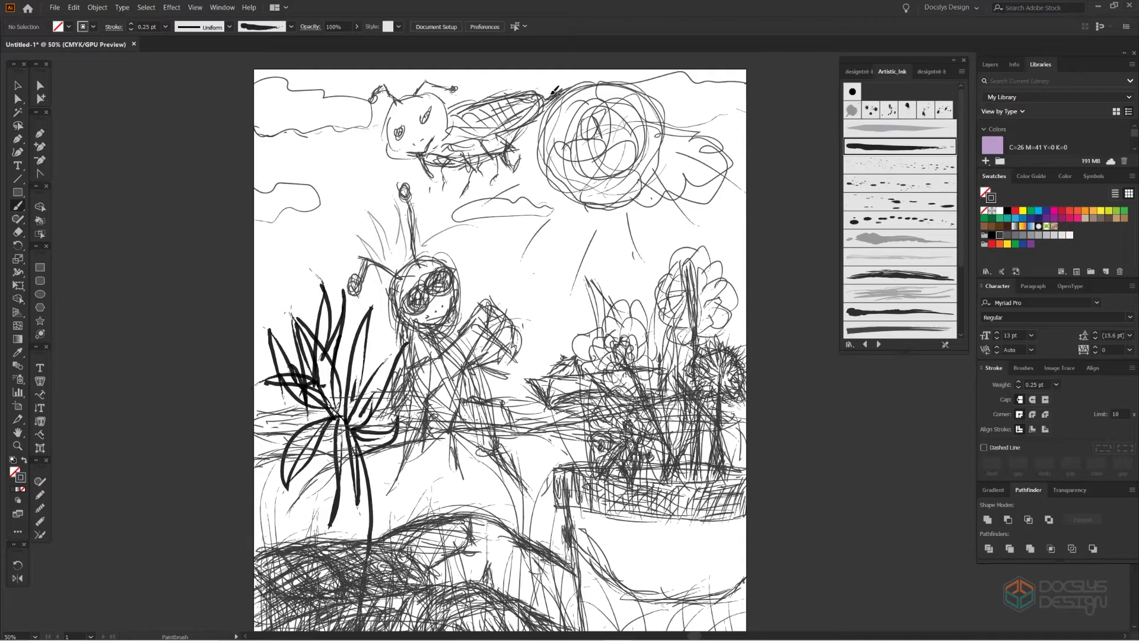
{"action": "left_click_drag", "start_coordinate": [562, 91], "coordinate": [565, 88]}
{"action": "mouse_move", "coordinate": [465, 185]}
{"action": "left_mouse_down"}
{"action": "mouse_move", "coordinate": [478, 165]}
{"action": "mouse_move", "coordinate": [442, 185]}
{"action": "left_mouse_up"}
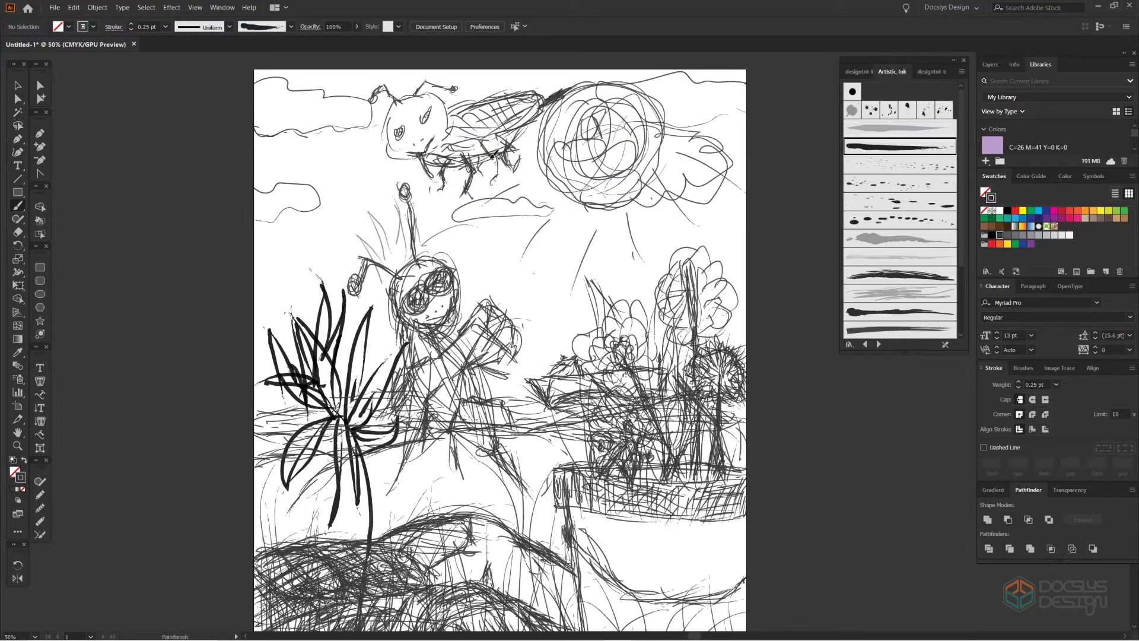
Add more insect legs, darken its wing hatching, and redraw its eye as an oval
{"action": "left_click_drag", "start_coordinate": [485, 152], "coordinate": [501, 178]}
{"action": "mouse_move", "coordinate": [516, 153]}
{"action": "left_mouse_down"}
{"action": "mouse_move", "coordinate": [510, 174]}
{"action": "mouse_move", "coordinate": [506, 142]}
{"action": "left_mouse_up"}
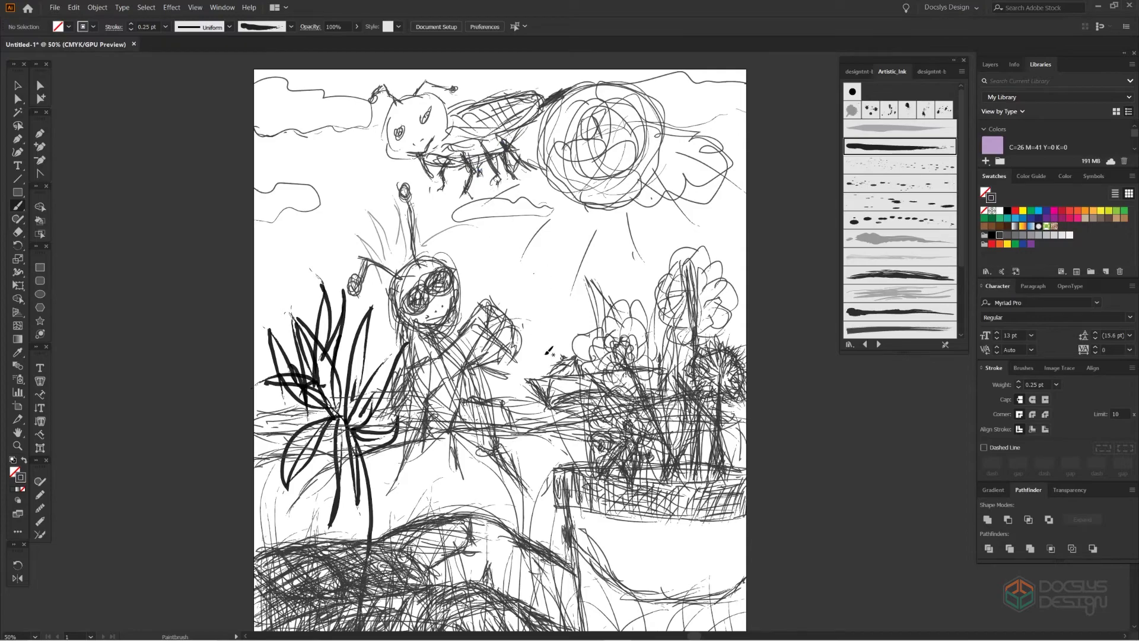
{"action": "left_click_drag", "start_coordinate": [537, 93], "coordinate": [478, 134]}
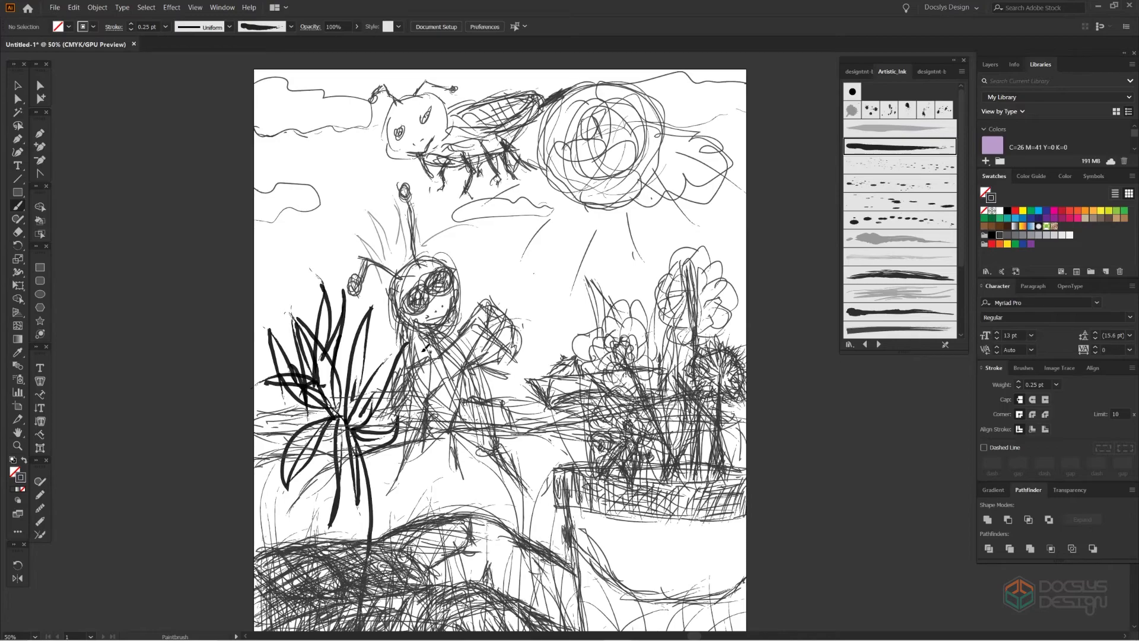
{"action": "mouse_move", "coordinate": [460, 329]}
{"action": "left_mouse_down"}
{"action": "mouse_move", "coordinate": [478, 280]}
{"action": "mouse_move", "coordinate": [507, 355]}
{"action": "left_mouse_up"}
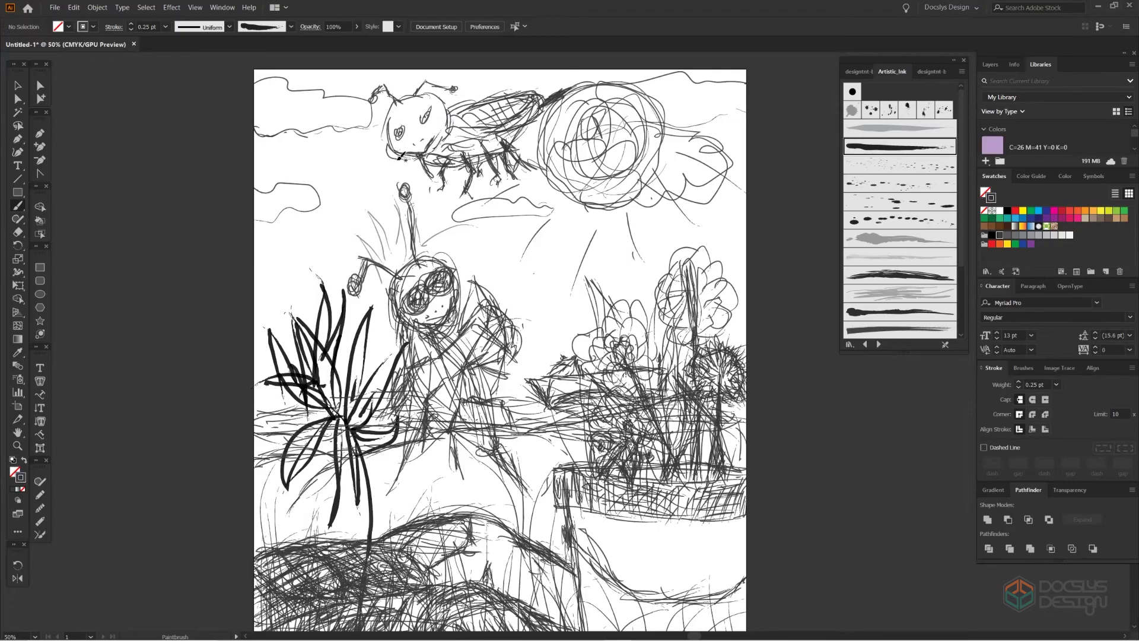
{"action": "left_click_drag", "start_coordinate": [432, 116], "coordinate": [396, 132]}
{"action": "mouse_move", "coordinate": [441, 261]}
{"action": "left_mouse_down"}
{"action": "mouse_move", "coordinate": [415, 312]}
{"action": "mouse_move", "coordinate": [438, 305]}
{"action": "left_mouse_up"}
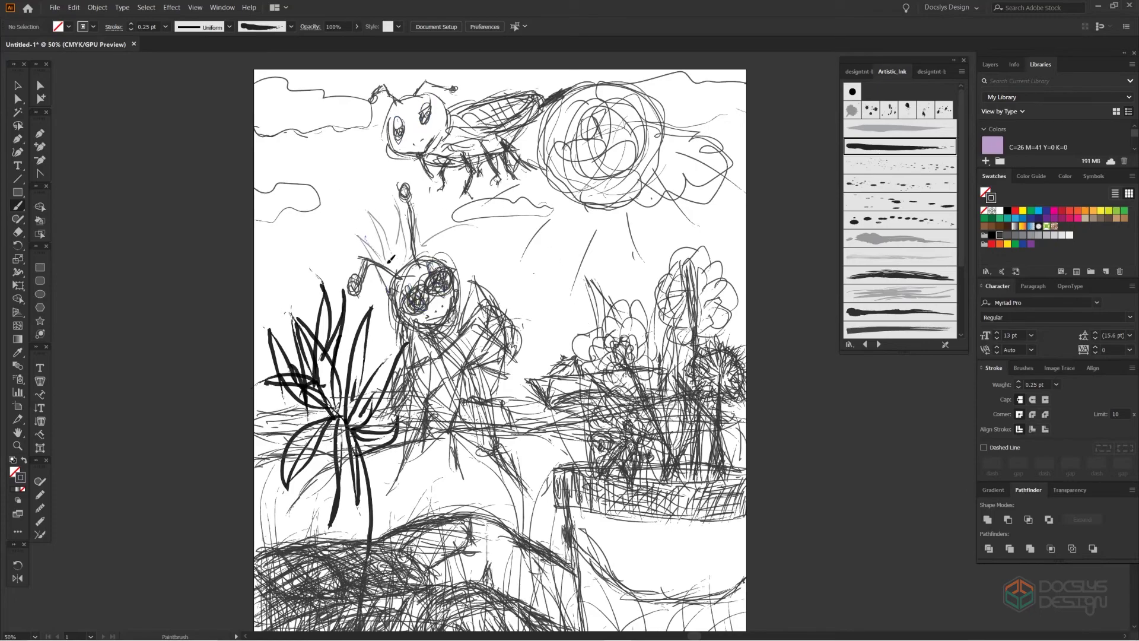
Draw spiky hair on the figure's head, sketch over the insect's head, and undo the mouth loop
{"action": "left_click_drag", "start_coordinate": [391, 264], "coordinate": [365, 232]}
{"action": "mouse_move", "coordinate": [375, 196]}
{"action": "left_mouse_down"}
{"action": "mouse_move", "coordinate": [398, 255]}
{"action": "mouse_move", "coordinate": [412, 261]}
{"action": "left_mouse_up"}
{"action": "left_click_drag", "start_coordinate": [409, 198], "coordinate": [414, 243]}
{"action": "left_click_drag", "start_coordinate": [424, 256], "coordinate": [436, 261]}
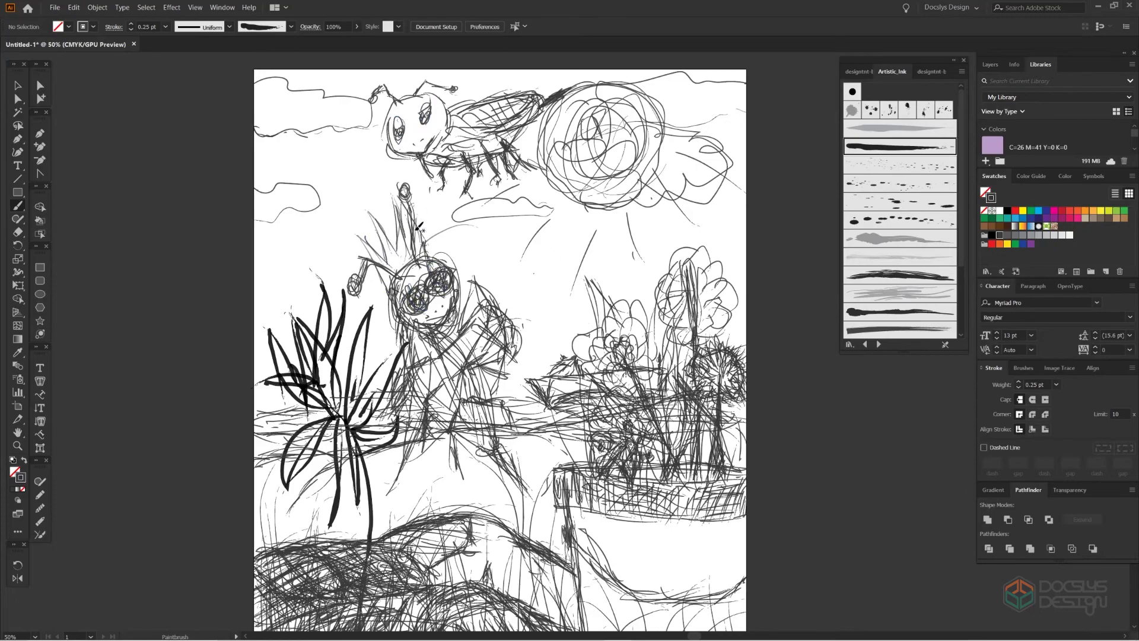
{"action": "mouse_move", "coordinate": [418, 93]}
{"action": "left_mouse_down"}
{"action": "mouse_move", "coordinate": [383, 128]}
{"action": "mouse_move", "coordinate": [368, 122]}
{"action": "mouse_move", "coordinate": [399, 75]}
{"action": "mouse_move", "coordinate": [427, 89]}
{"action": "mouse_move", "coordinate": [389, 121]}
{"action": "mouse_move", "coordinate": [393, 74]}
{"action": "mouse_move", "coordinate": [419, 79]}
{"action": "mouse_move", "coordinate": [375, 131]}
{"action": "left_mouse_up"}
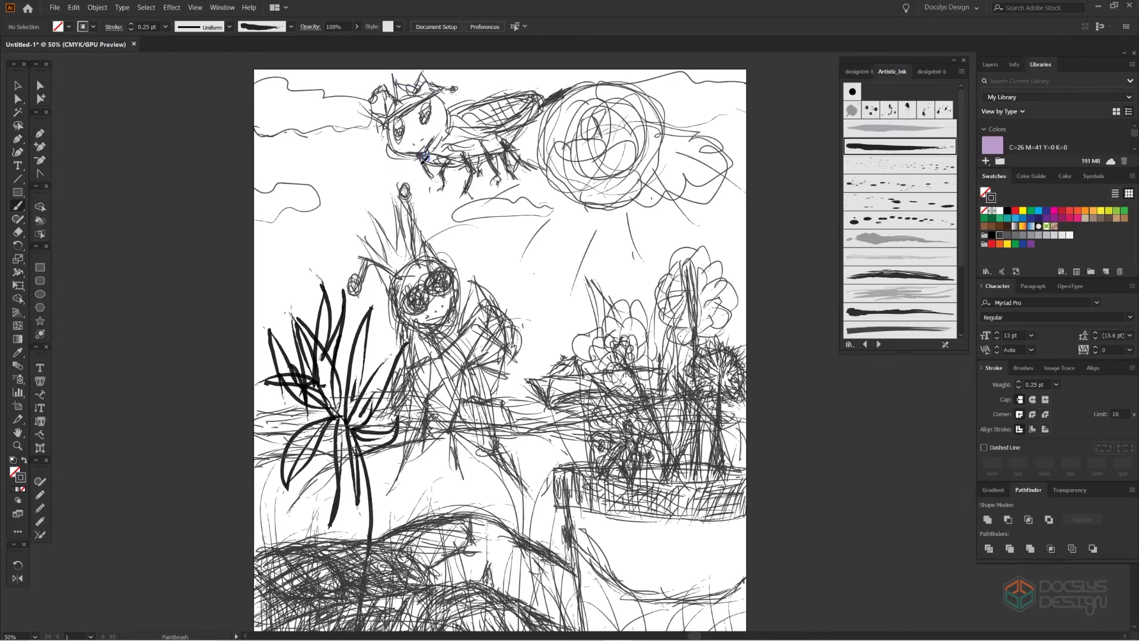
{"action": "left_click_drag", "start_coordinate": [424, 157], "coordinate": [426, 188]}
{"action": "key", "text": "ctrl+z"}
{"action": "key", "text": "ctrl+z"}
{"action": "key", "text": "ctrl+z"}
{"action": "key", "text": "ctrl+z"}
{"action": "key", "text": "ctrl+z"}
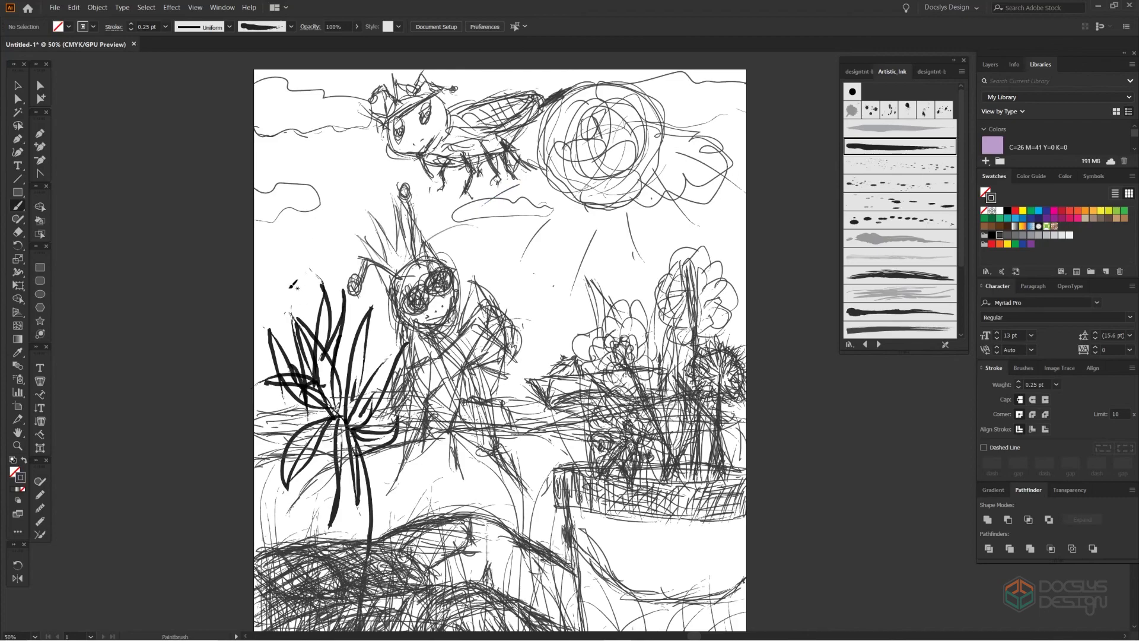